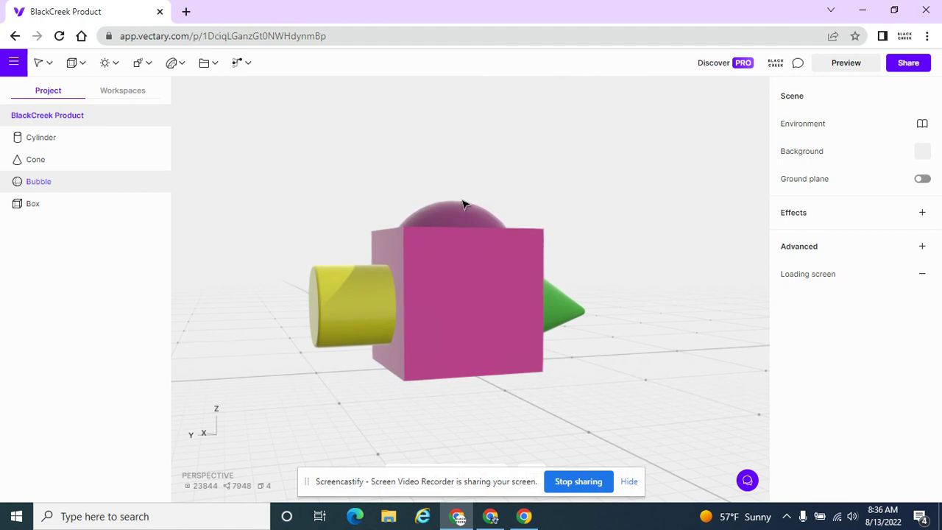
Step: Select the cylinder, cone, bubble and box together and group them
mouse_move(677, 203)
mouse_down()
mouse_move(587, 202)
mouse_move(599, 238)
mouse_move(665, 212)
mouse_up()
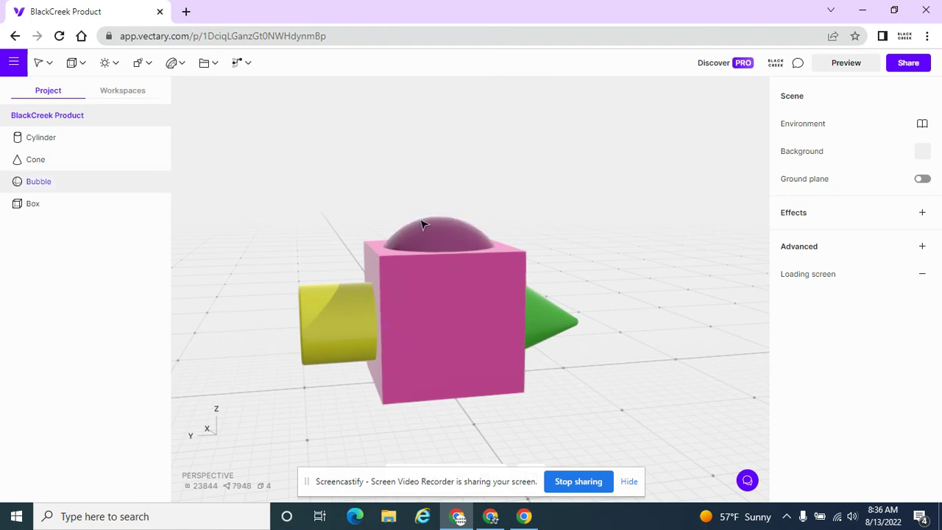
mouse_move(581, 196)
mouse_down()
mouse_move(557, 153)
mouse_move(501, 204)
mouse_move(581, 213)
mouse_up()
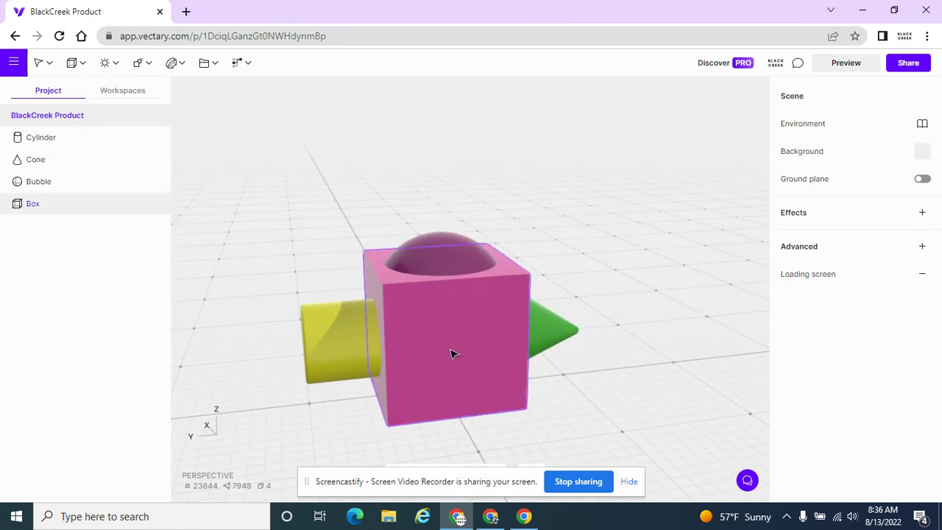
click(447, 264)
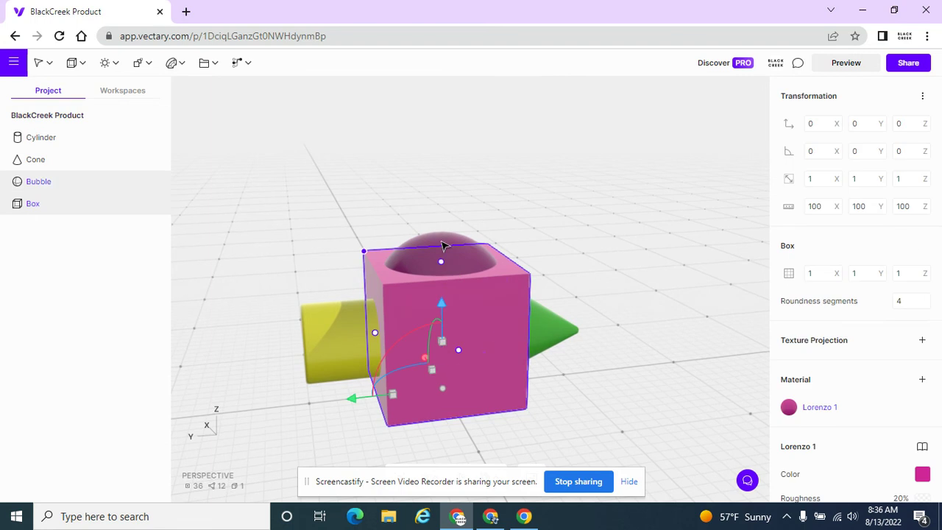
click(443, 253)
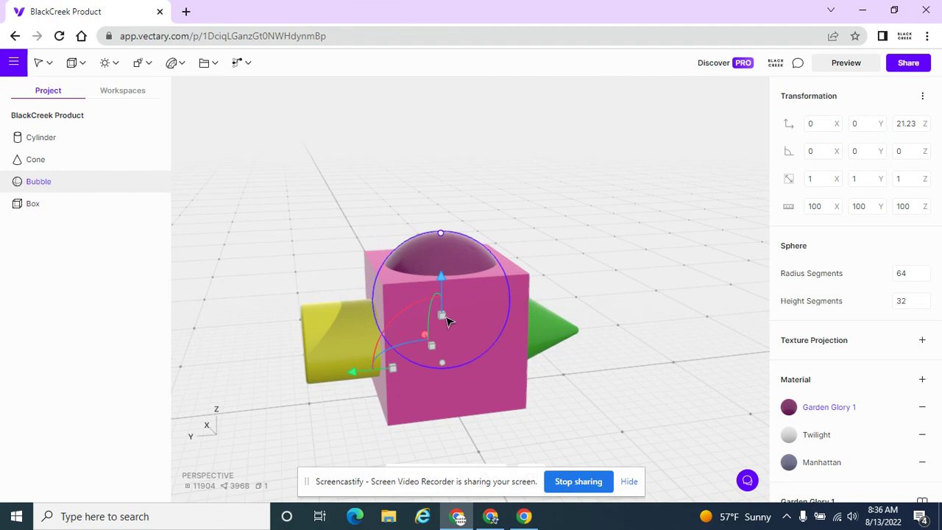
drag(589, 226, 557, 213)
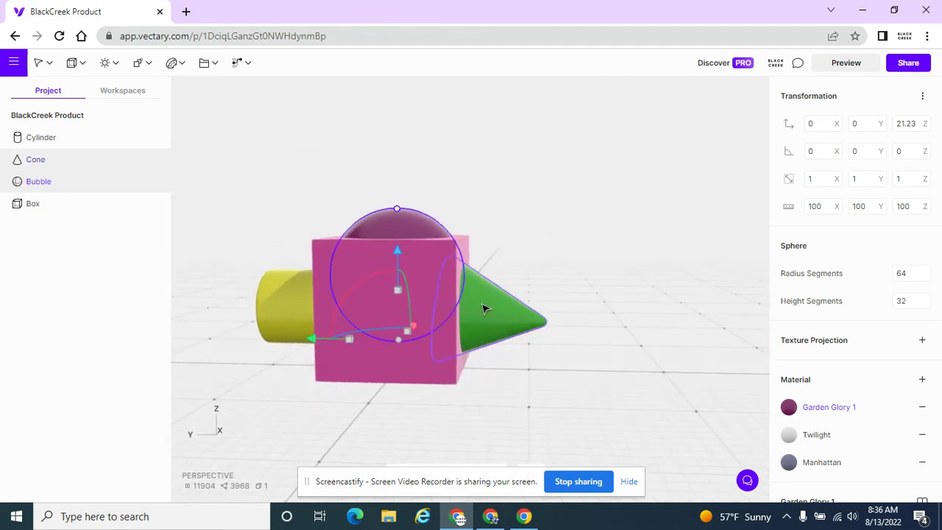
drag(532, 240, 457, 305)
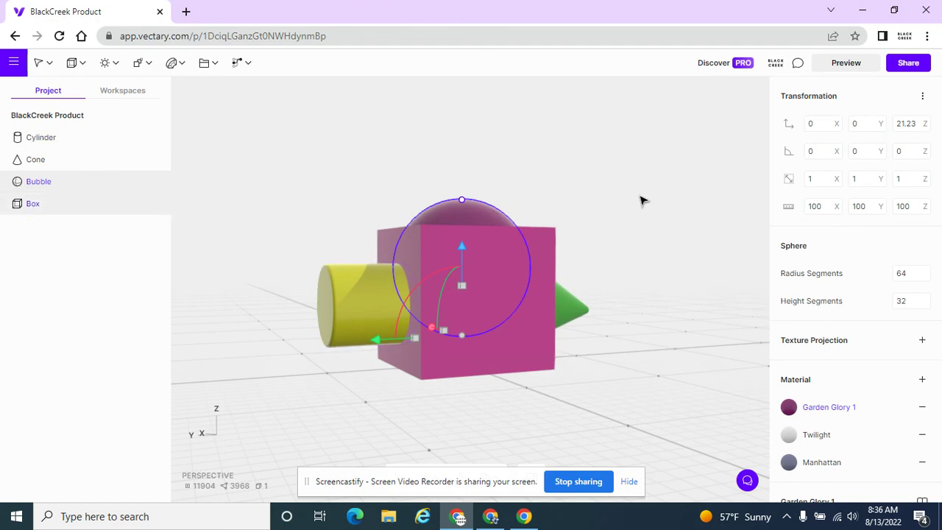
drag(640, 201, 572, 226)
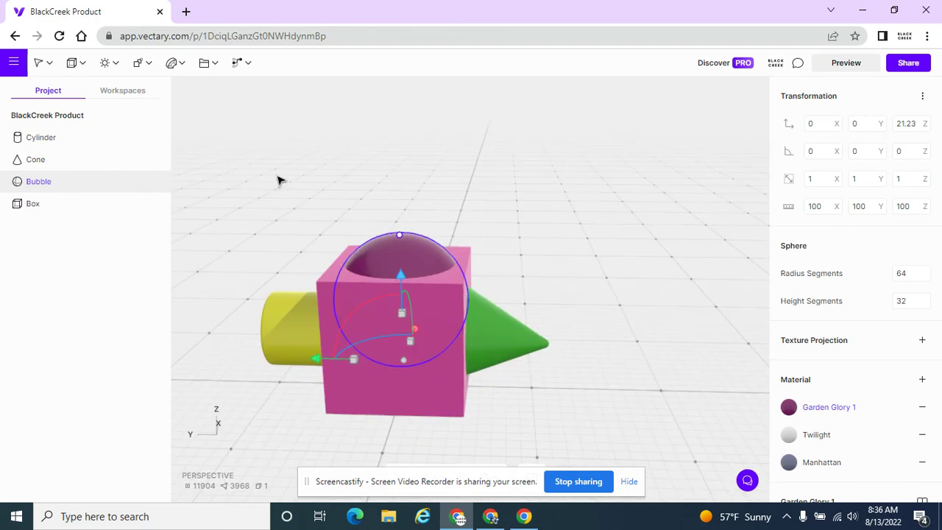
click(65, 139)
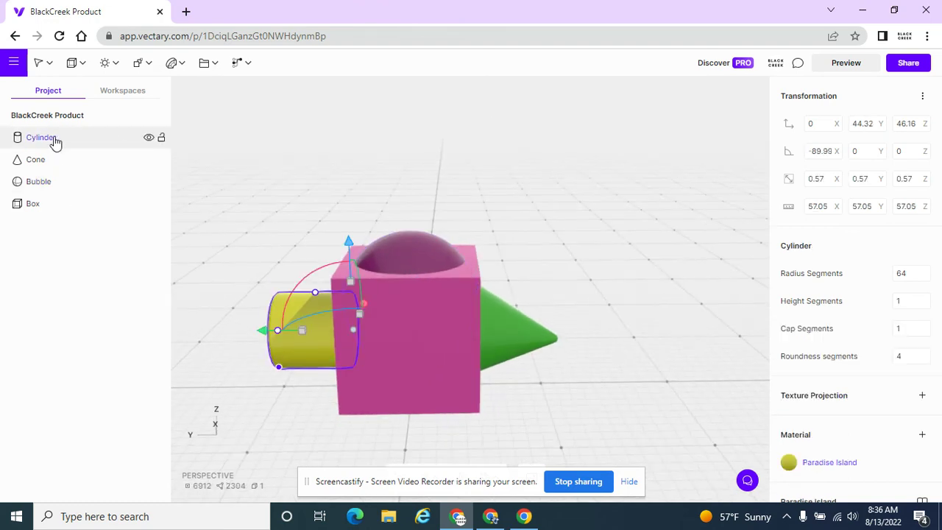
shift+click(43, 206)
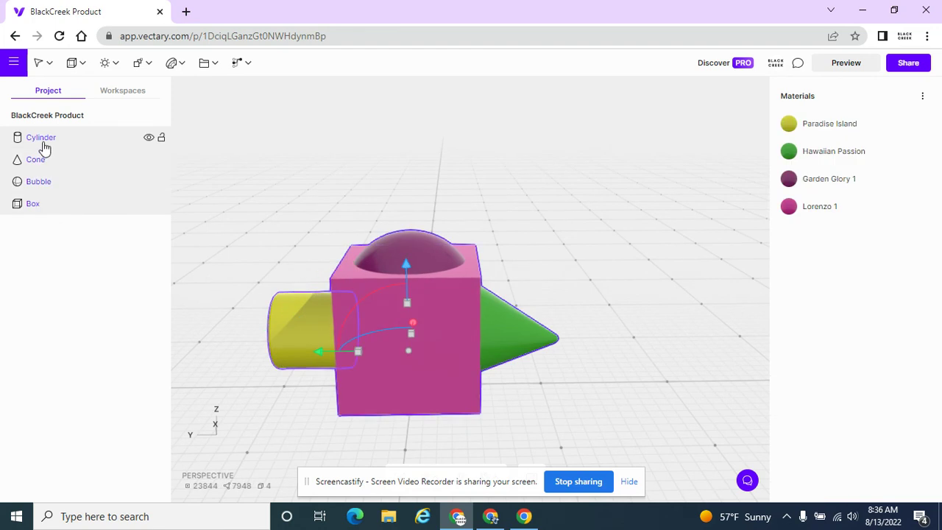
click(205, 65)
click(229, 99)
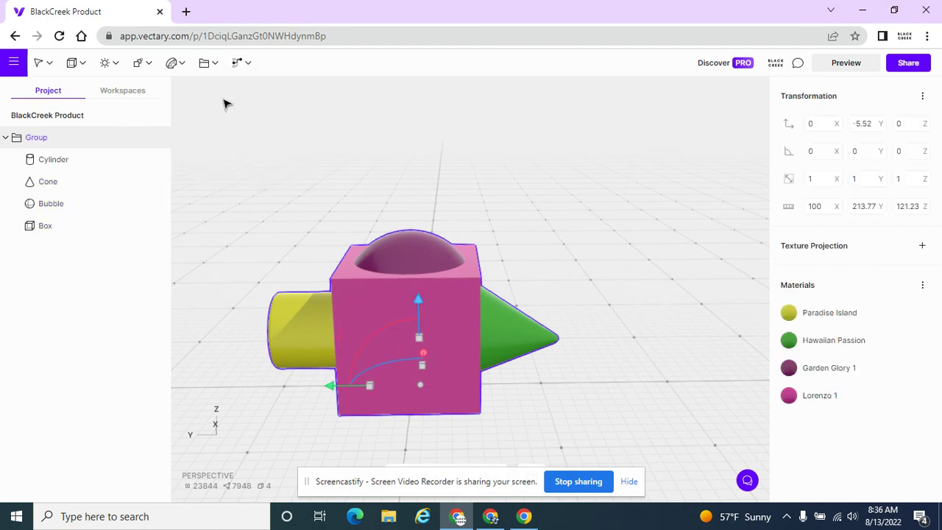
Step: Name the new group 'Ultimate Model', fixing the misspelled first word
double_click(51, 140)
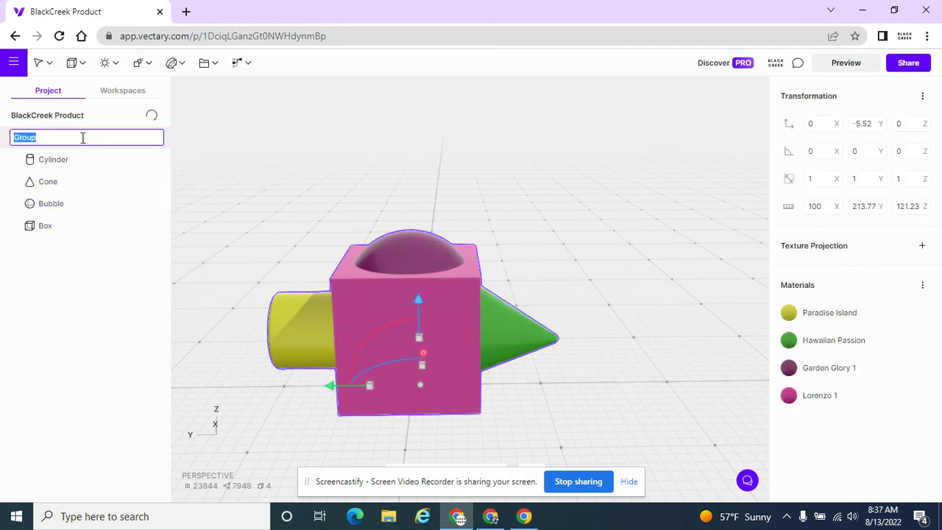
text(Ultmiate Model)
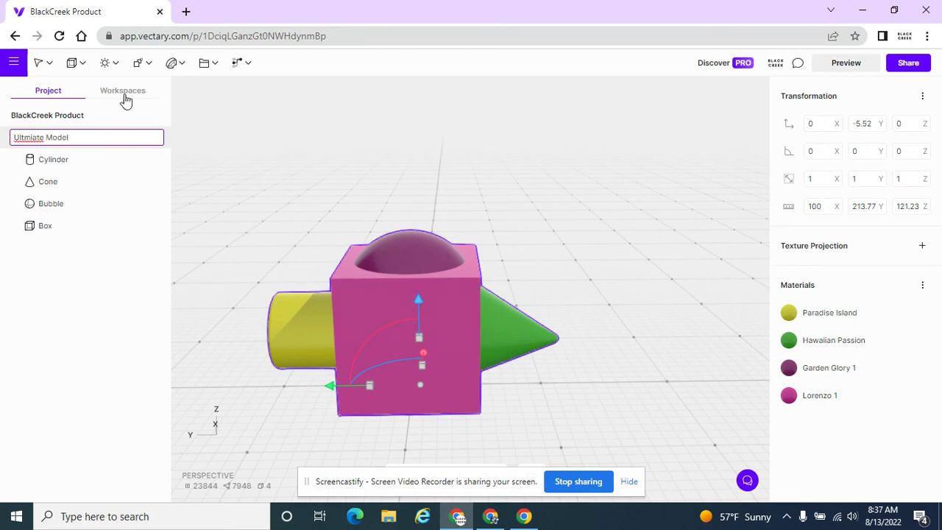
right_click(39, 139)
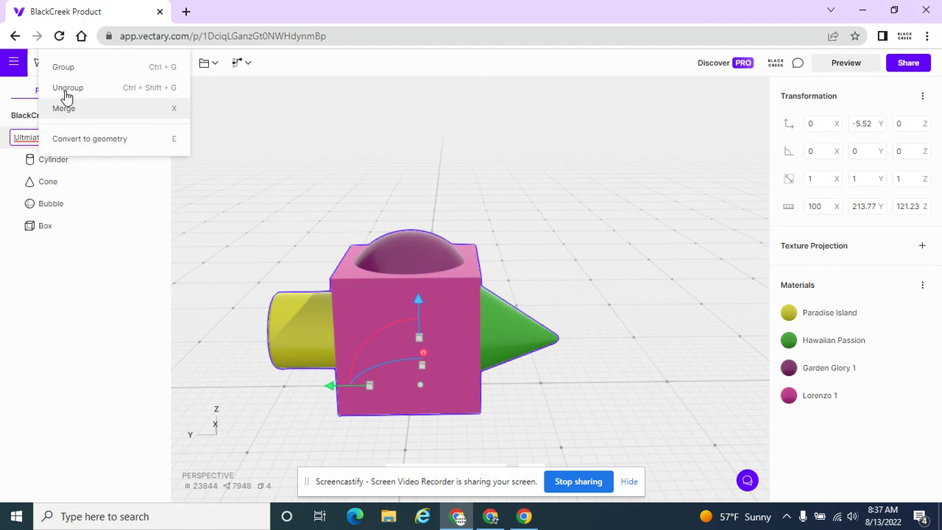
click(26, 141)
double_click(26, 141)
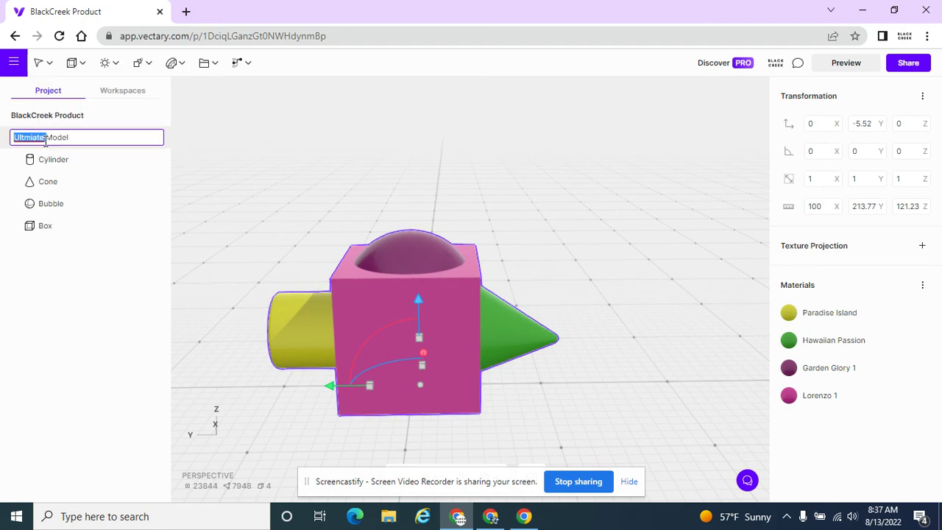
text(Ultimate)
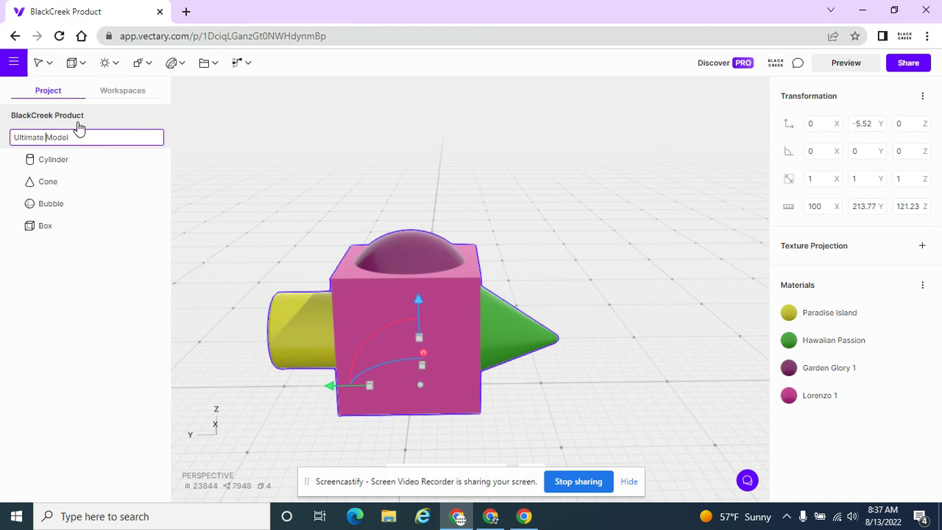
key(Return)
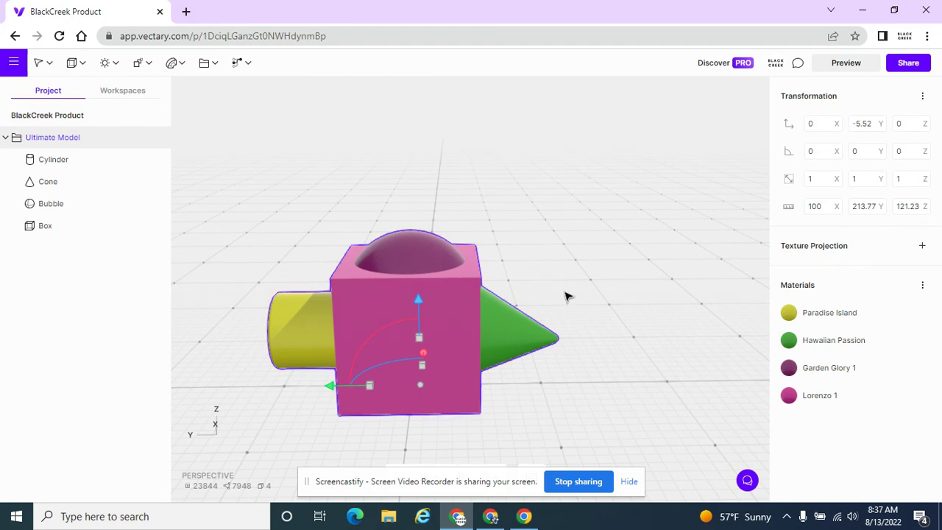
Step: Duplicate Ultimate Model and delete the Cylinder from the copy
right_click(45, 140)
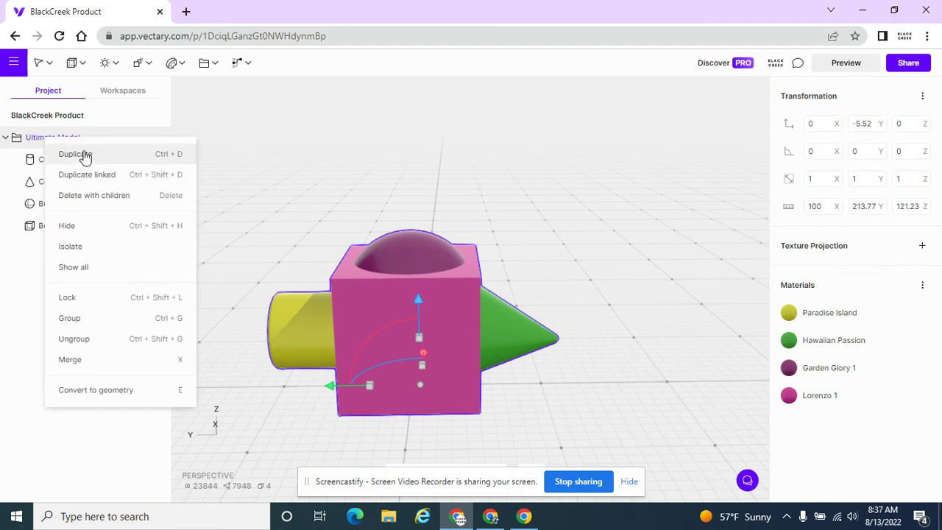
click(77, 154)
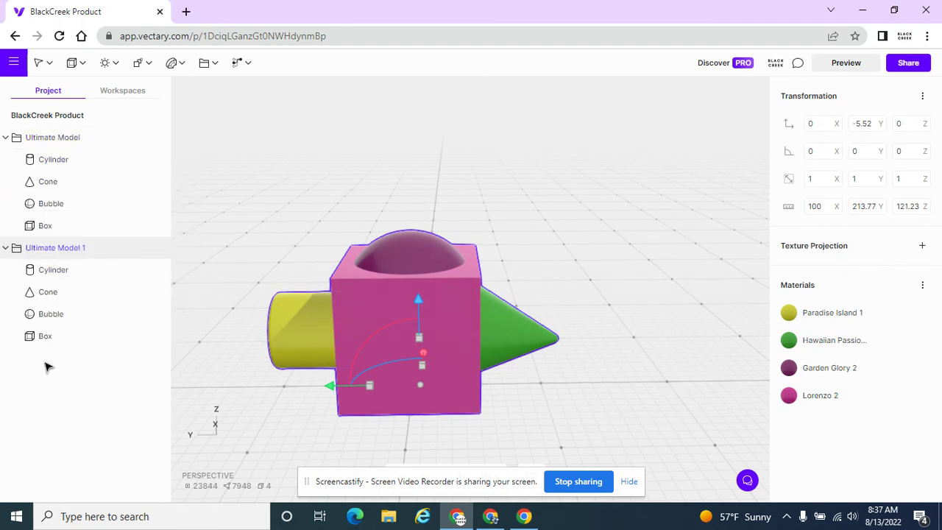
click(61, 274)
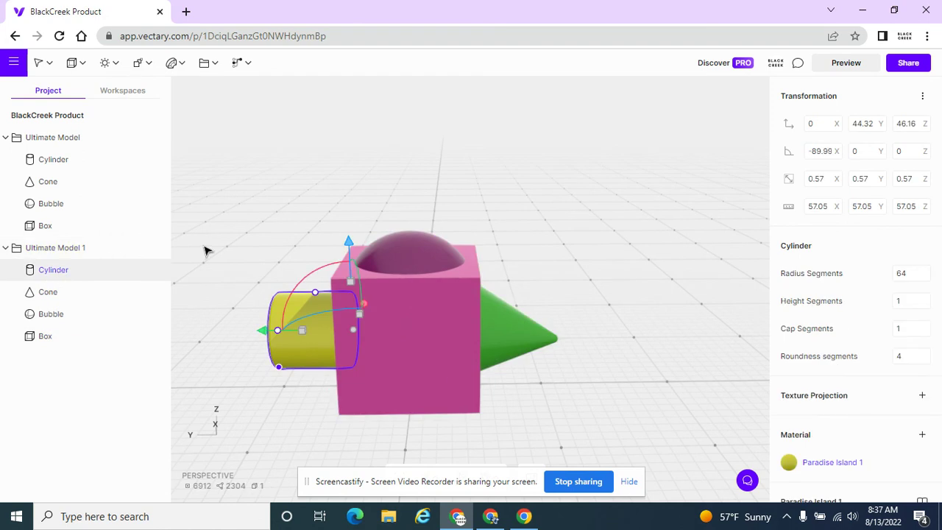
key(Delete)
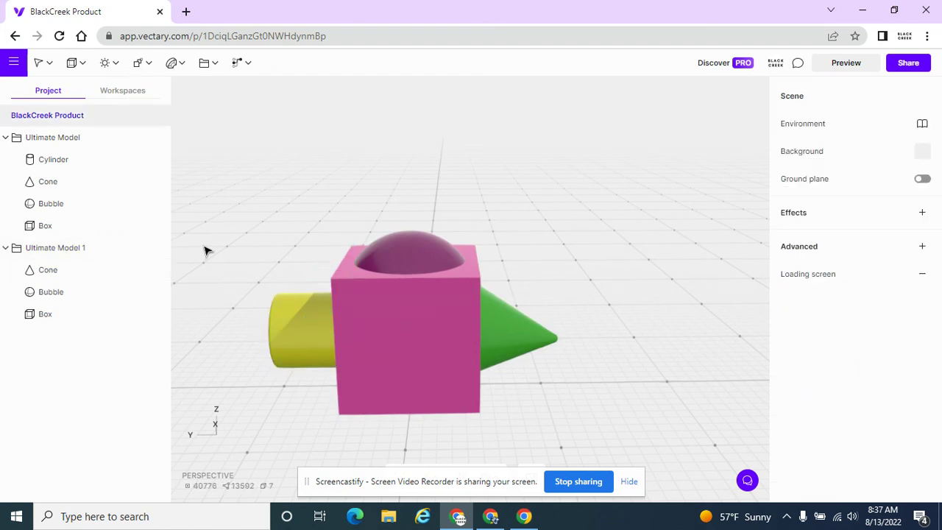
Step: Rename the copy 'Green Cone Model'
double_click(79, 250)
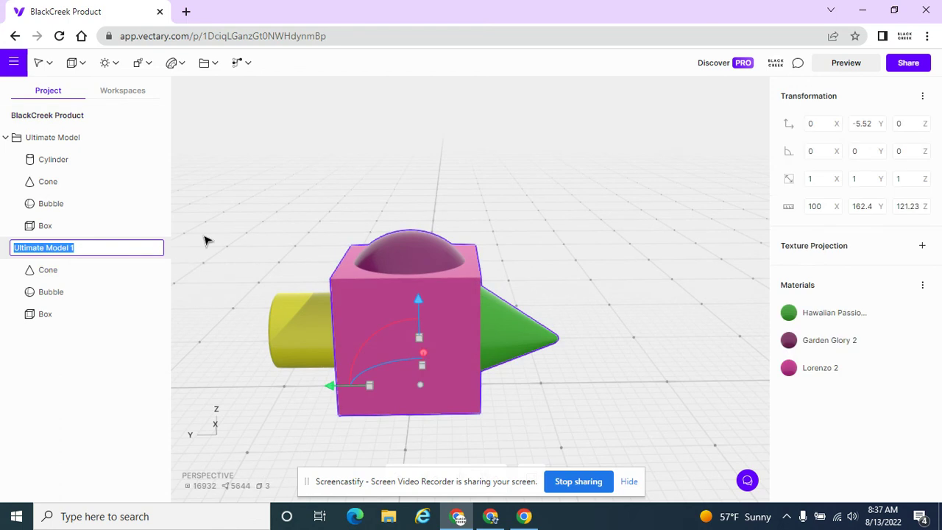
text(Green Cone Model)
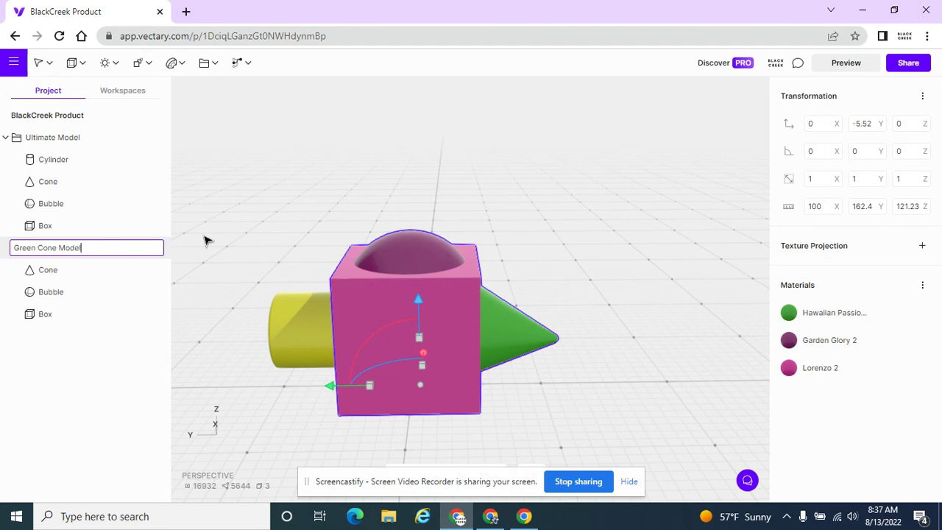
key(Return)
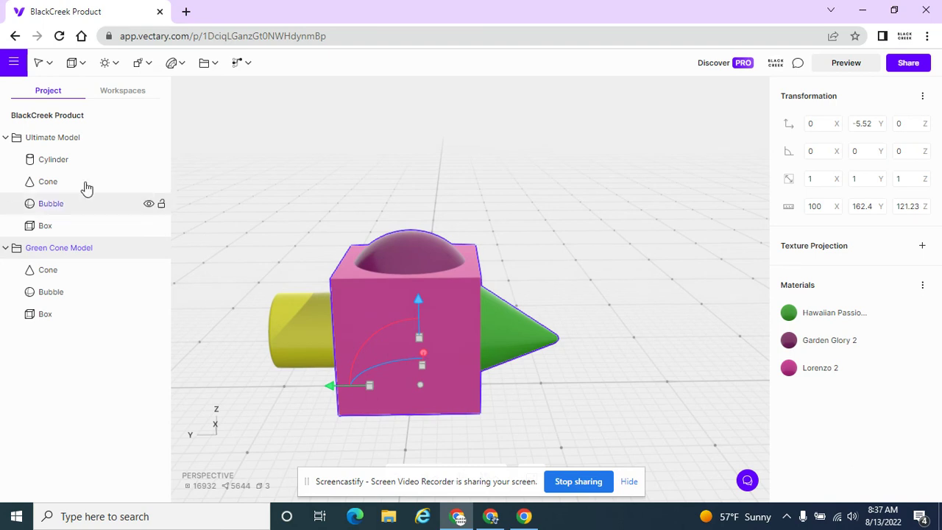
click(73, 140)
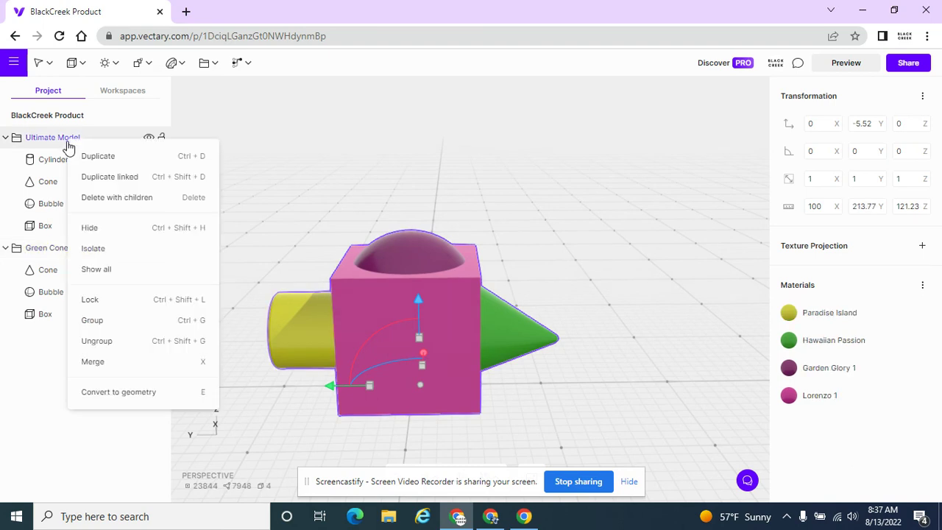
Step: Duplicate Ultimate Model and delete the Cone from the copy
right_click(70, 144)
click(118, 159)
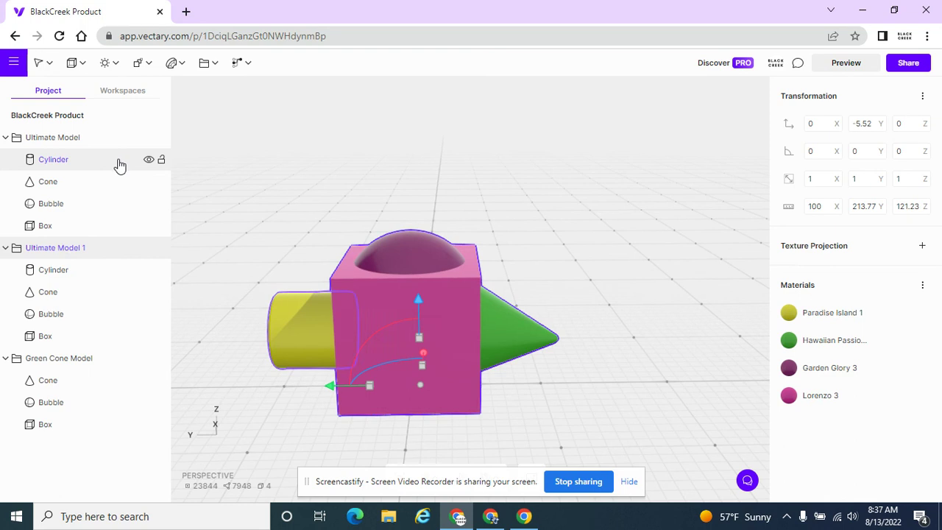
double_click(59, 249)
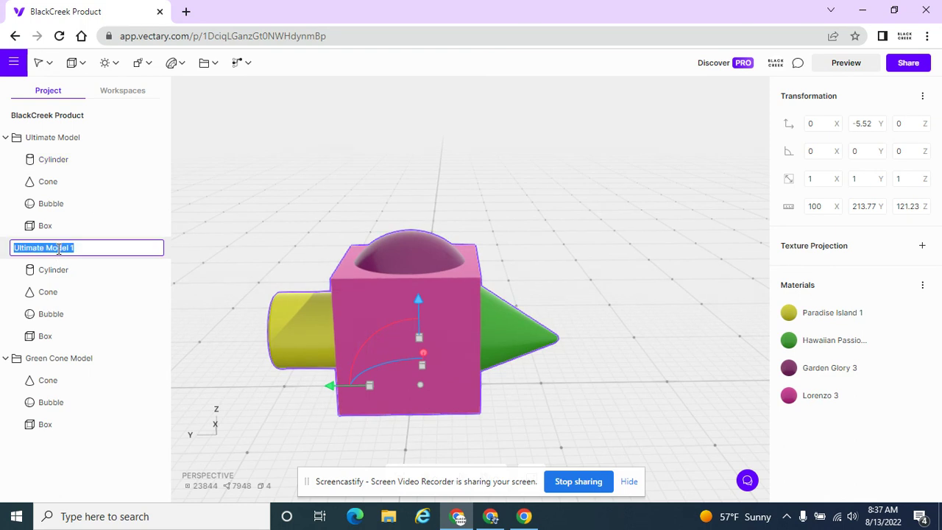
click(50, 295)
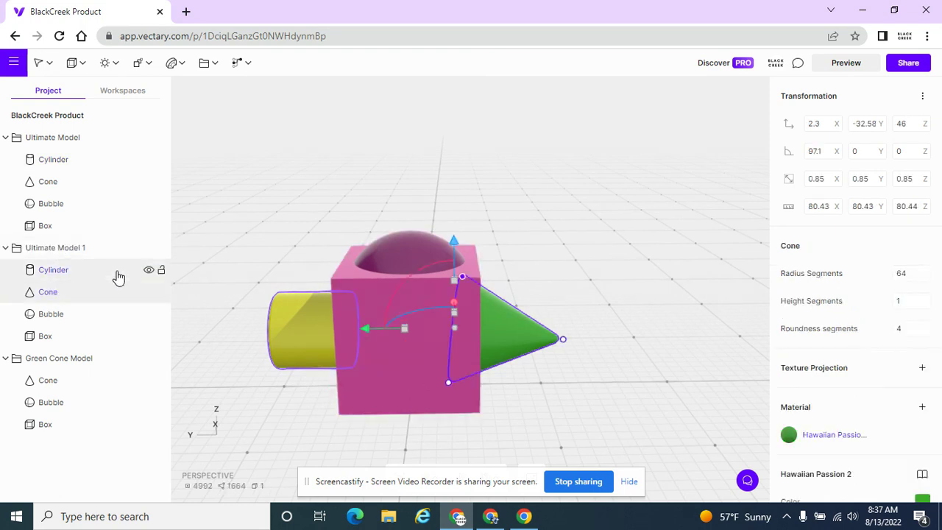
key(Delete)
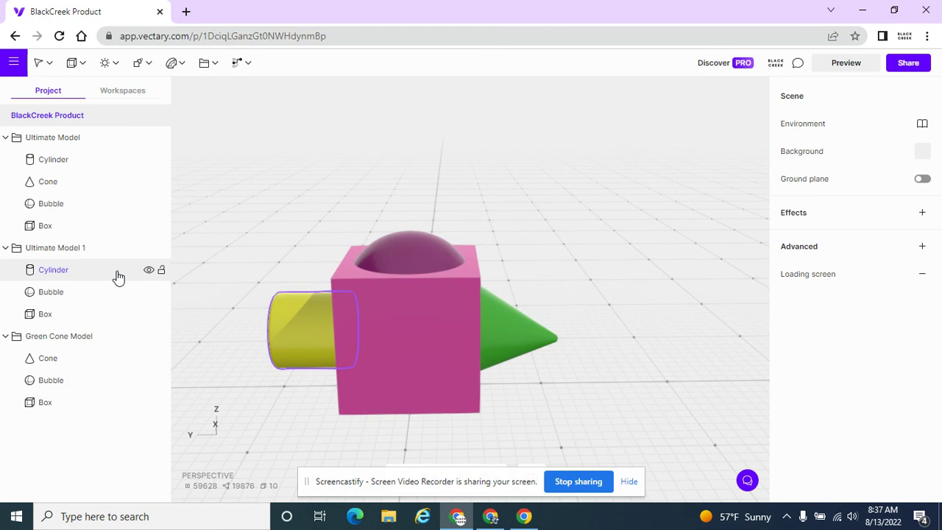
Step: Rename the copy 'Yellow Cylindar Model'
double_click(74, 248)
text(Yel)
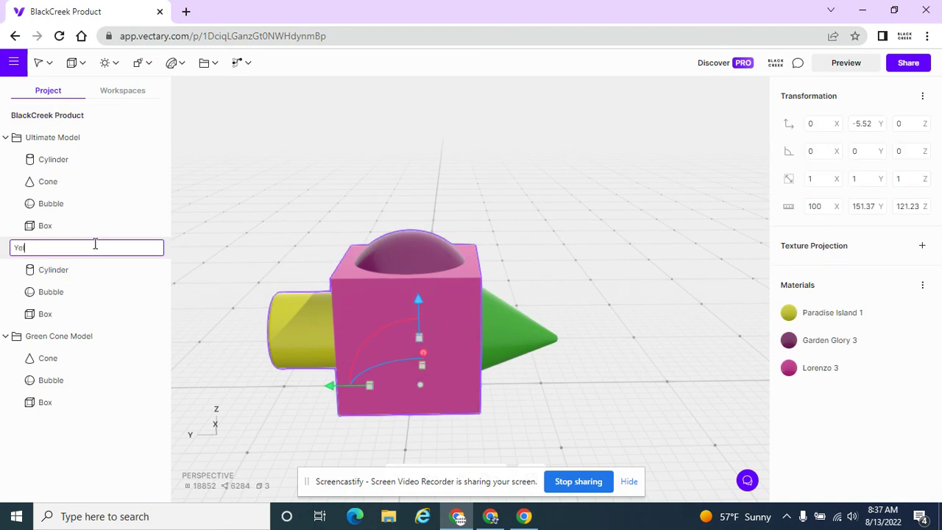
text(low Cylindar Model)
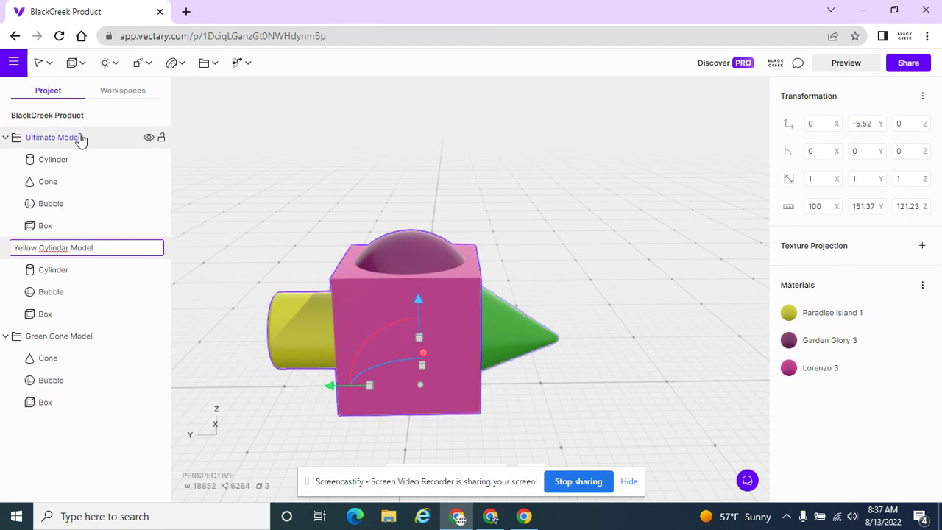
key(Return)
Step: Duplicate Ultimate Model again and name the copy 'Basic Model'
right_click(81, 139)
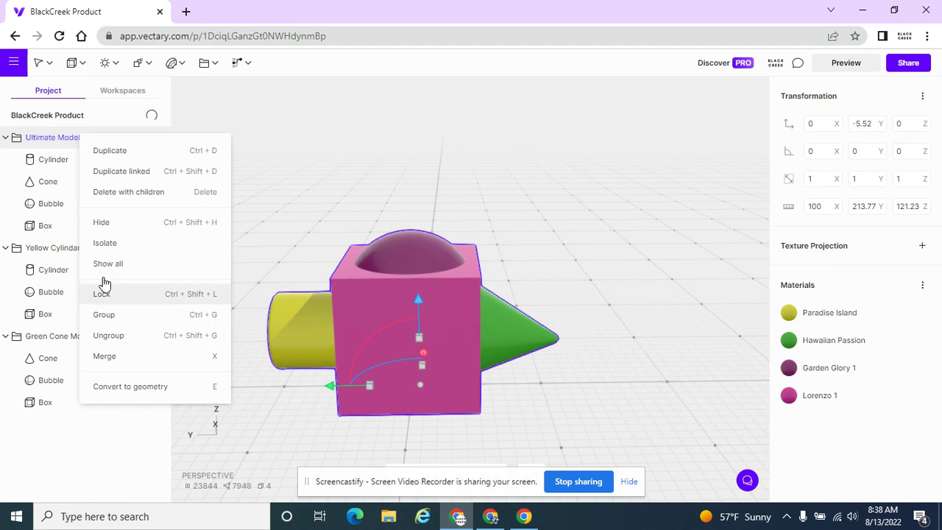
click(120, 151)
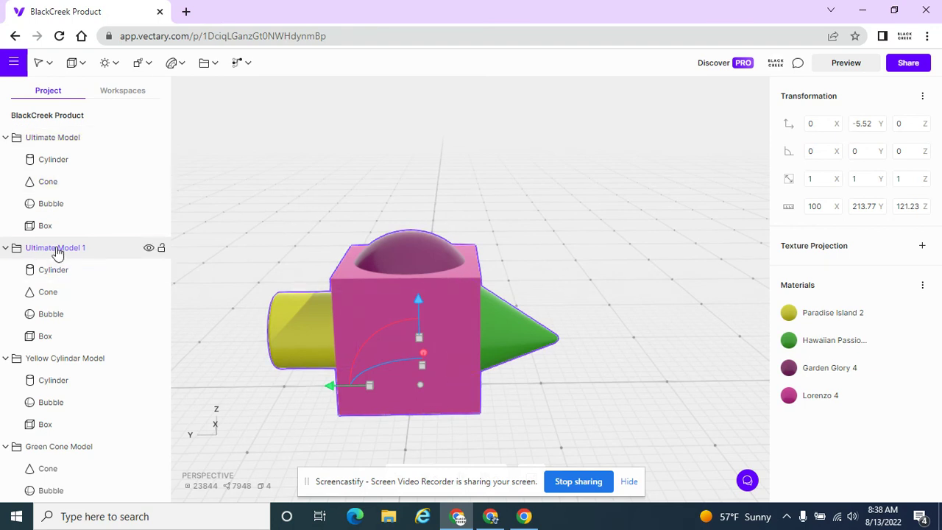
double_click(57, 249)
text(Ba)
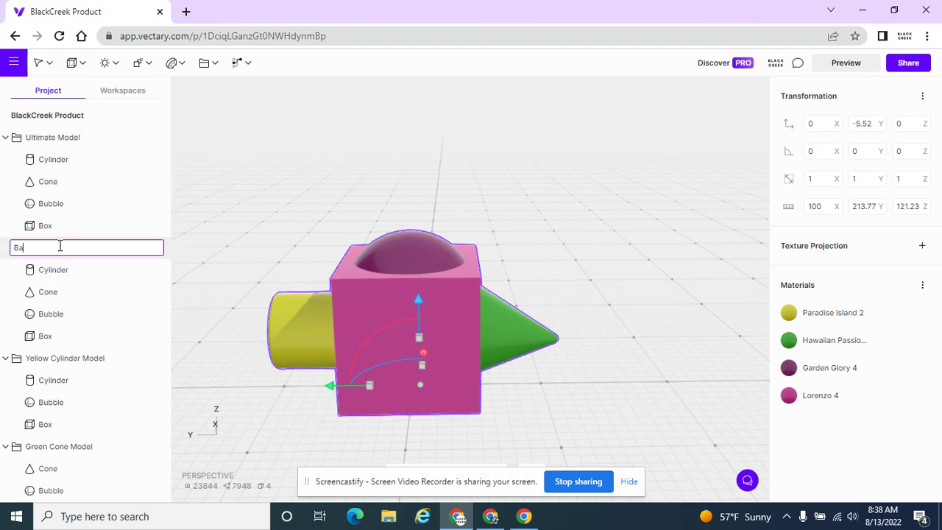
text(sic Model)
Step: Delete the Cylinder and Cone from Basic Model
click(60, 270)
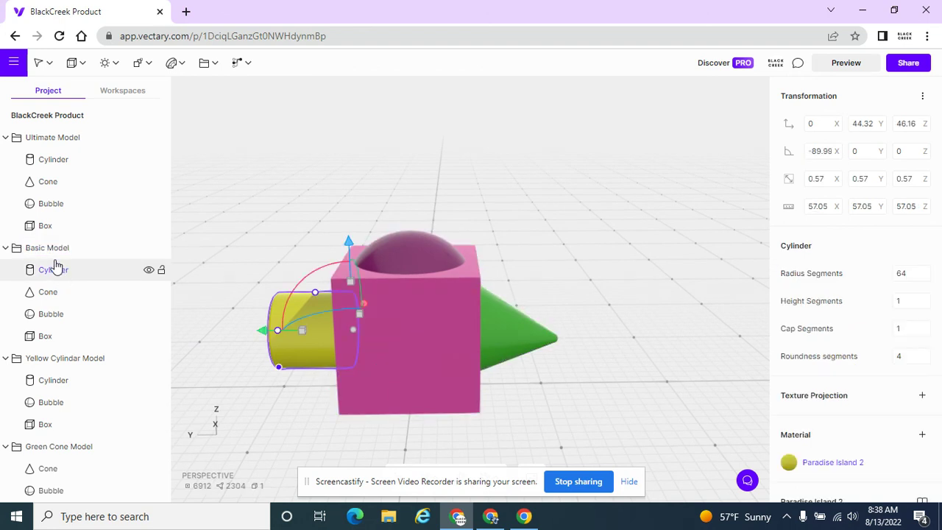
key(Delete)
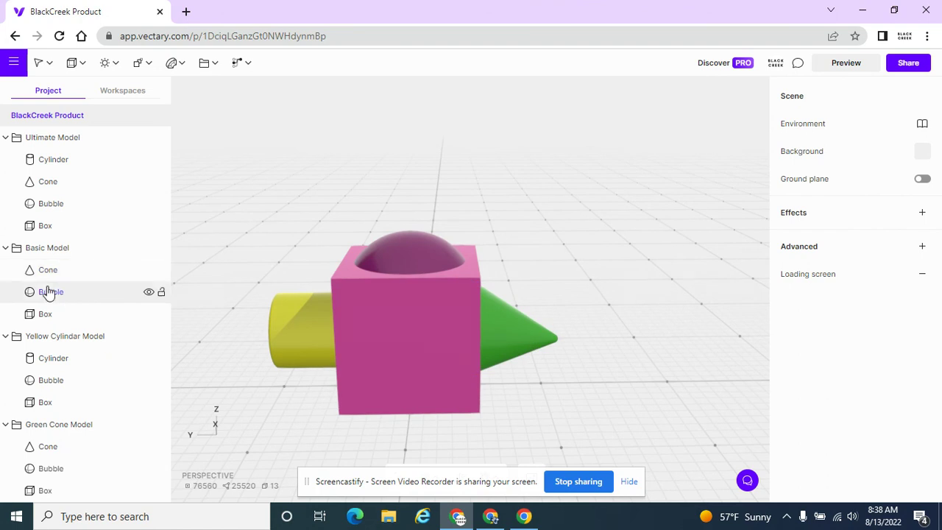
click(66, 270)
key(Delete)
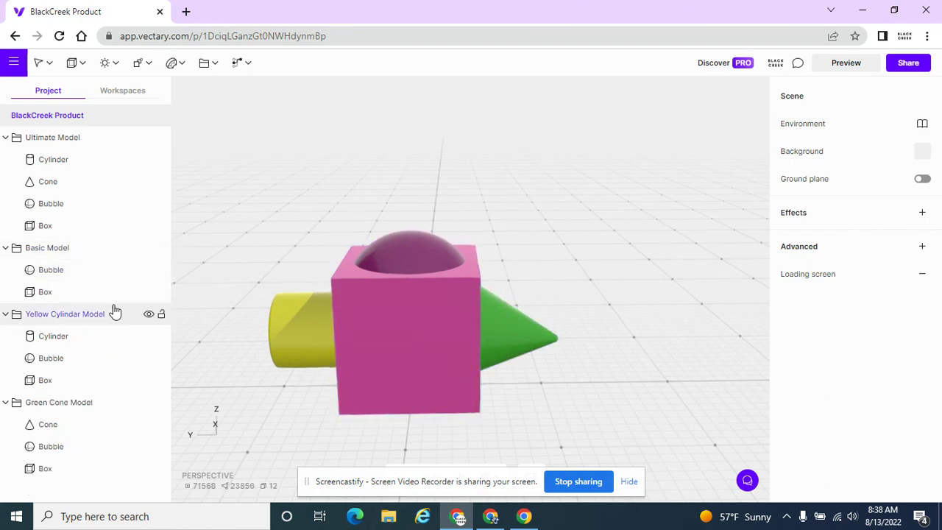
Step: Check each model group's pieces by selecting them in the outliner
click(52, 257)
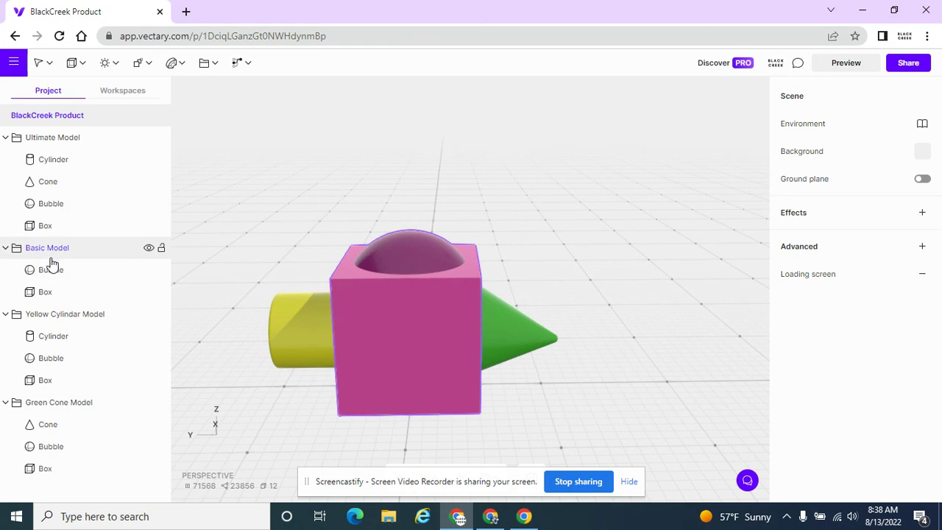
click(59, 315)
click(57, 380)
click(59, 335)
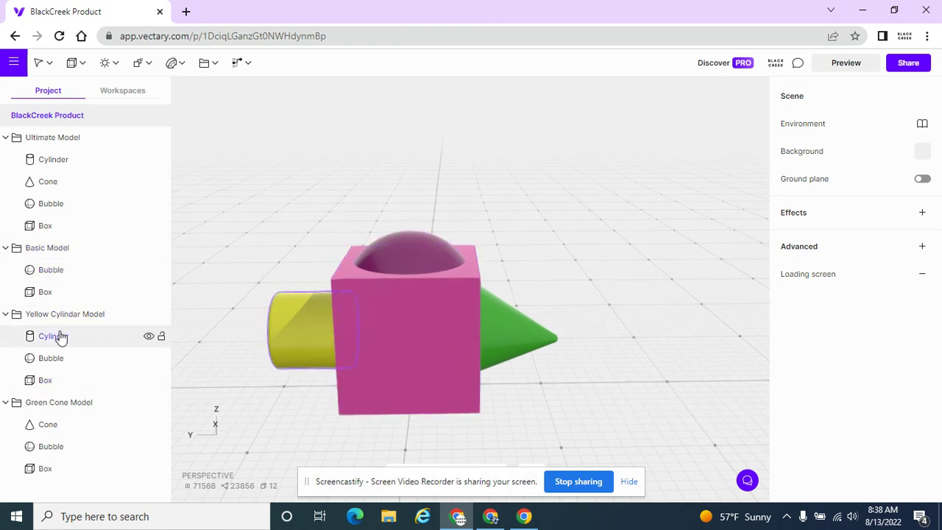
click(50, 427)
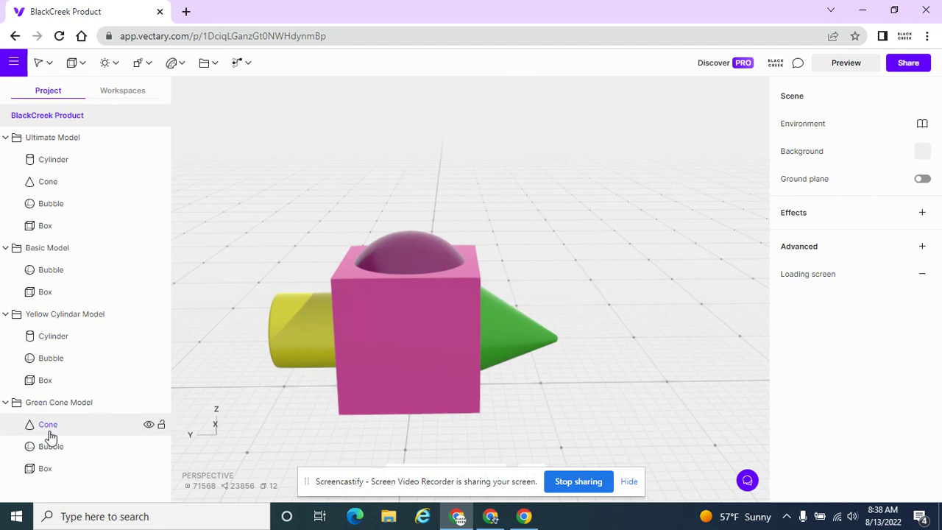
click(53, 141)
click(52, 159)
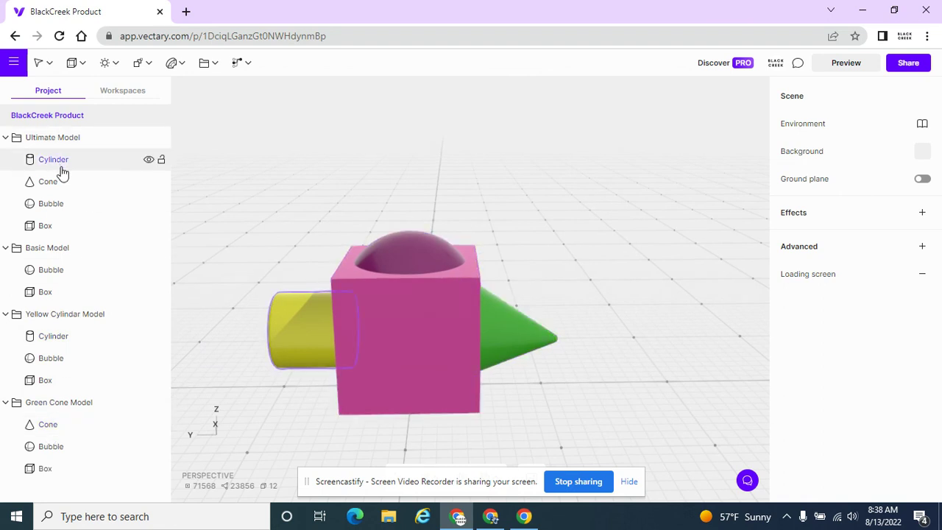
click(38, 137)
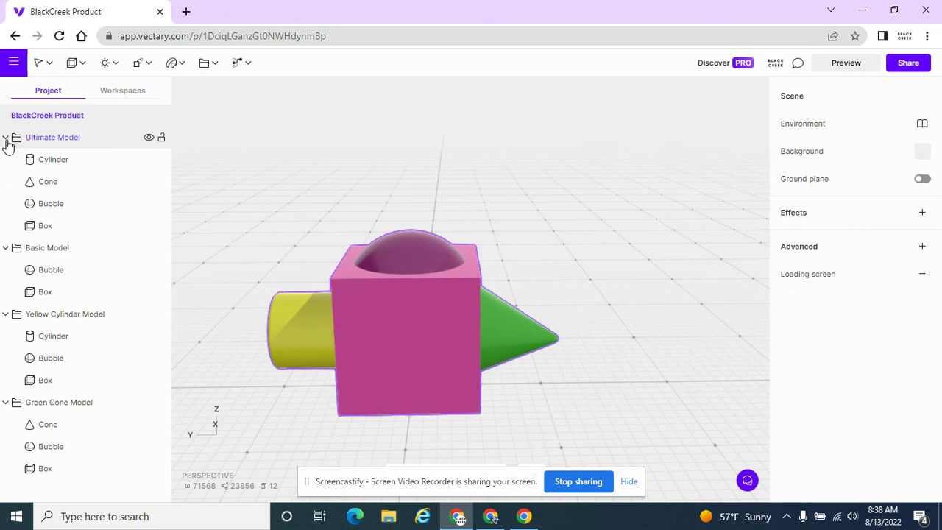
Step: Collapse the Ultimate, Basic, Yellow Cylindar and Green Cone Model groups
click(6, 140)
click(7, 161)
click(7, 160)
click(7, 183)
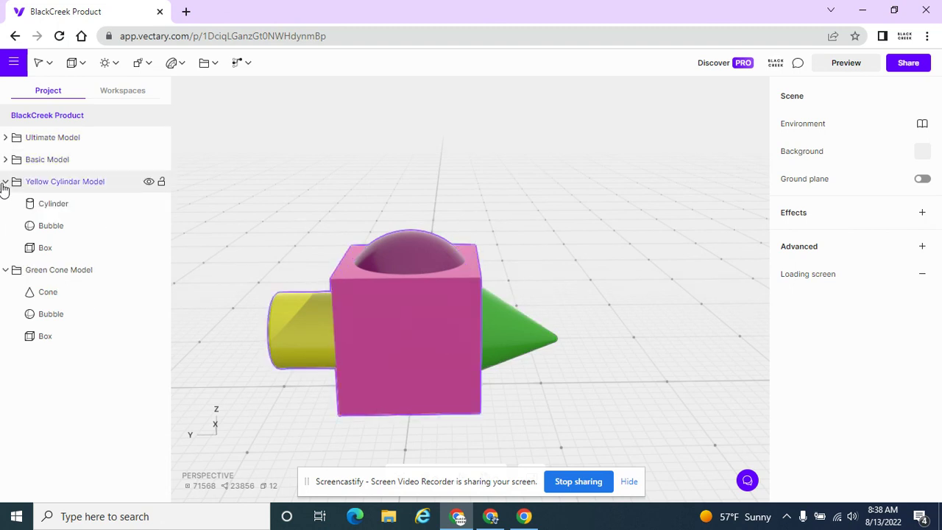
click(7, 182)
click(9, 206)
click(7, 206)
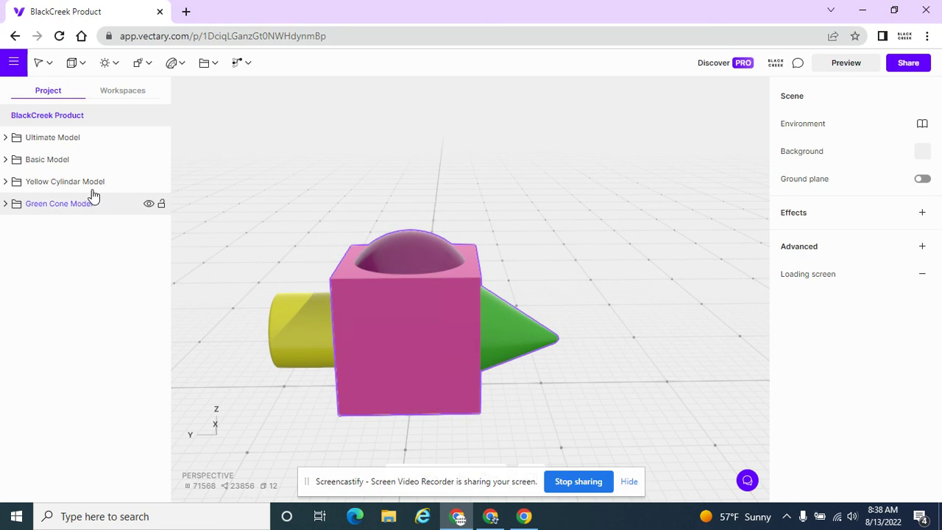
click(73, 181)
Step: Recheck Basic Model's contents and bring up the Interactions element list
click(237, 63)
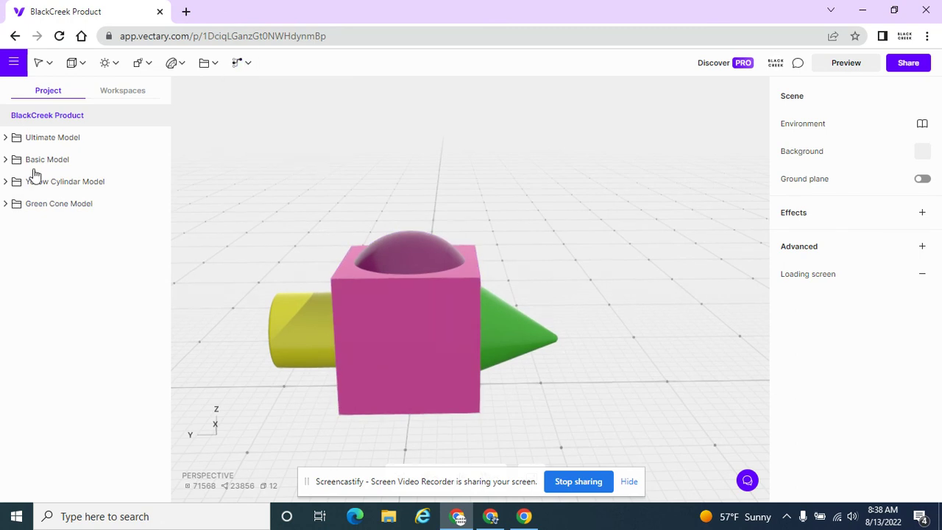
click(6, 160)
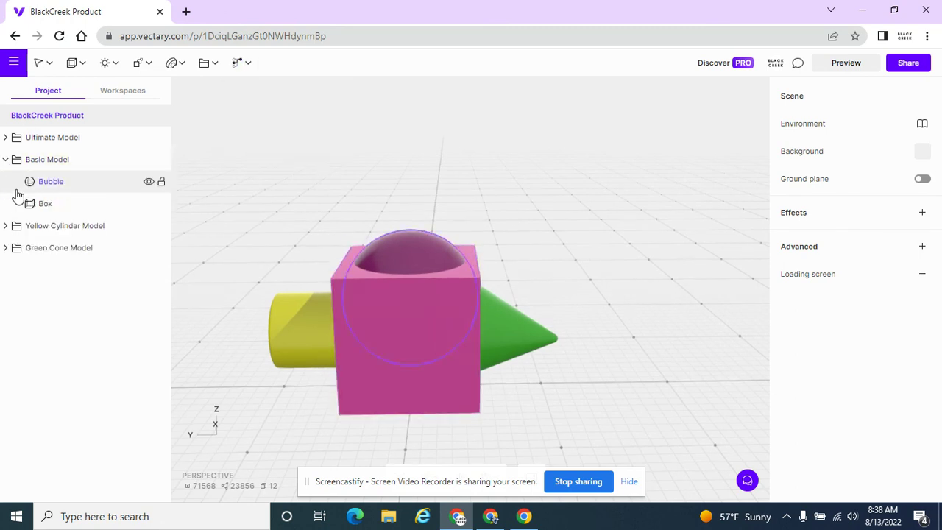
click(7, 160)
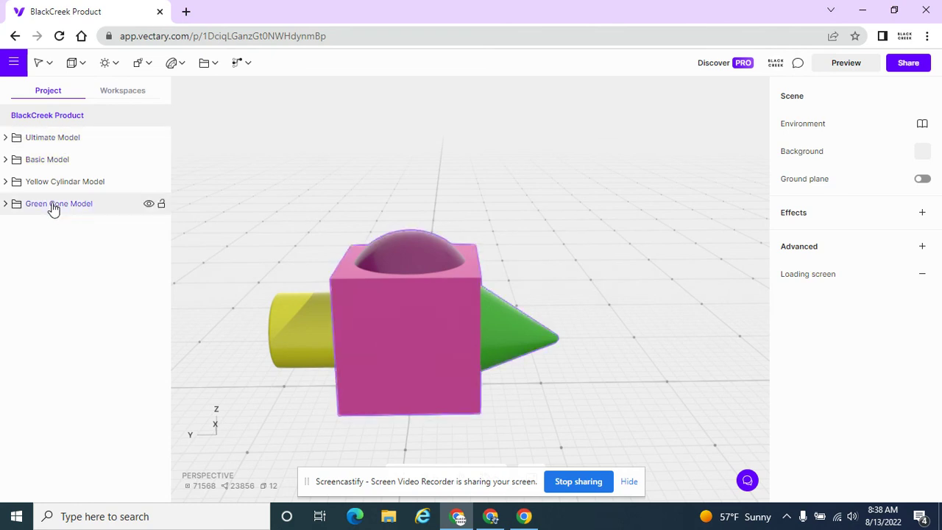
click(239, 65)
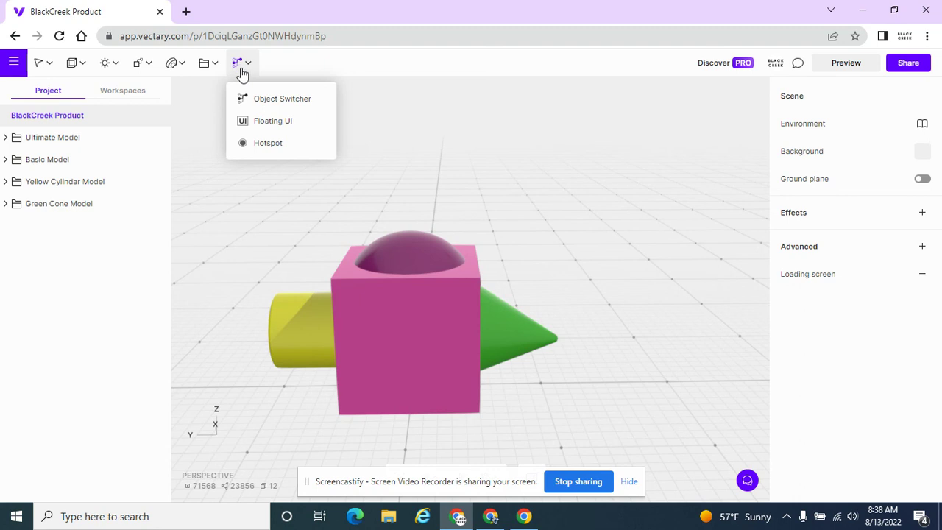
Step: Add an Object Switcher and rename it 'Choice'
click(295, 104)
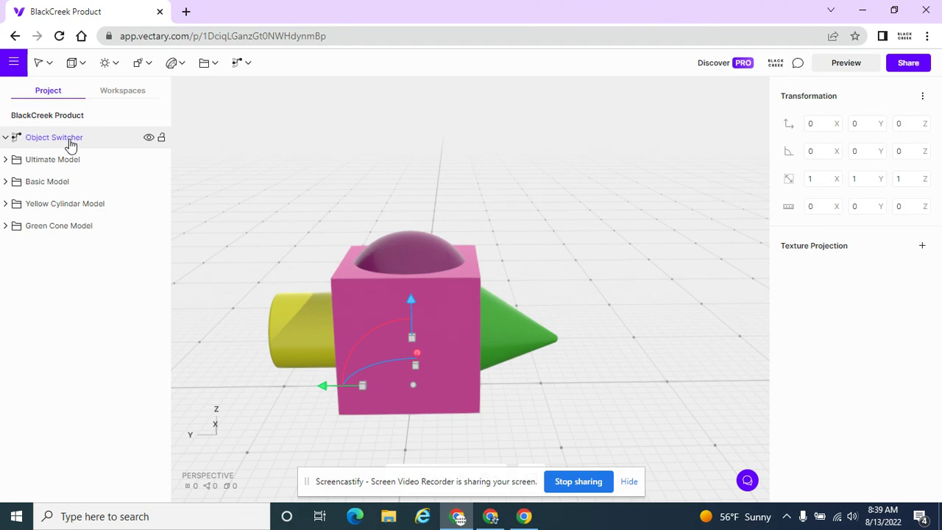
double_click(71, 140)
text(C)
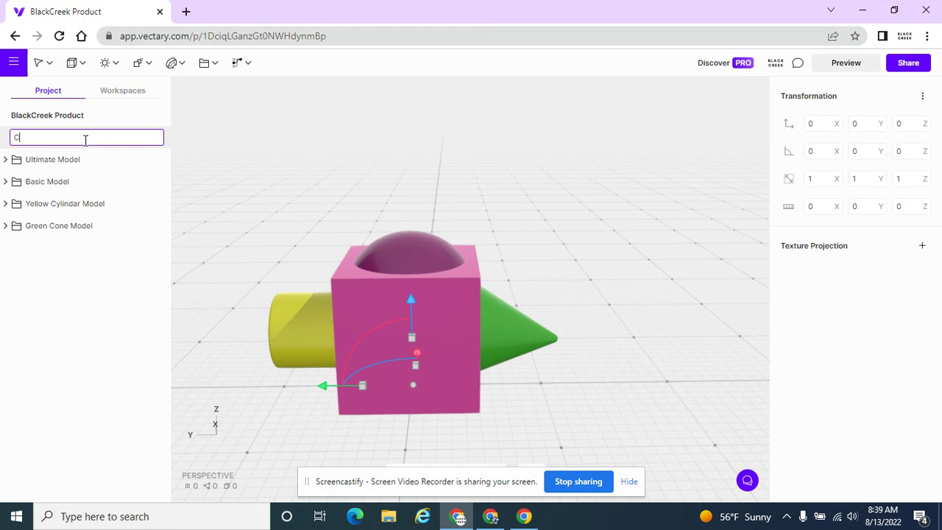
text(hoice)
key(Return)
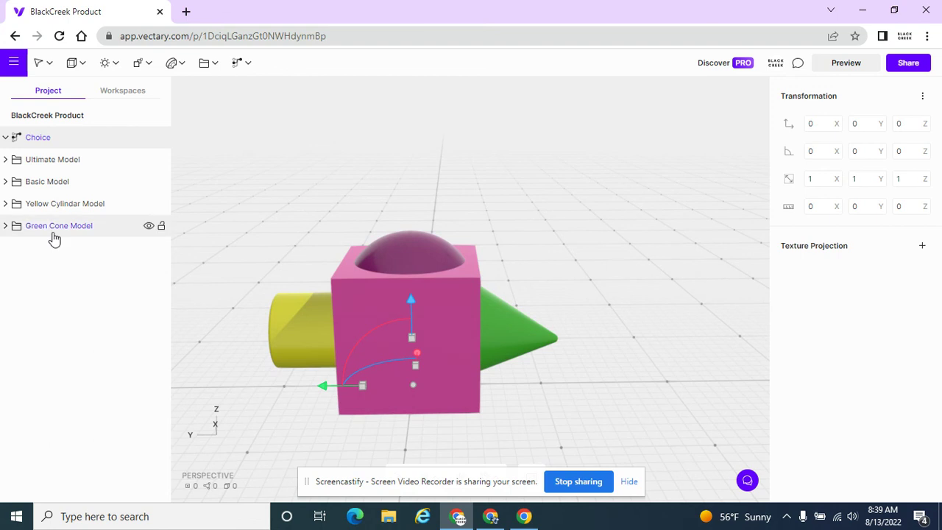
Step: Drag the four model groups into the Choice switcher and deselect it
click(37, 166)
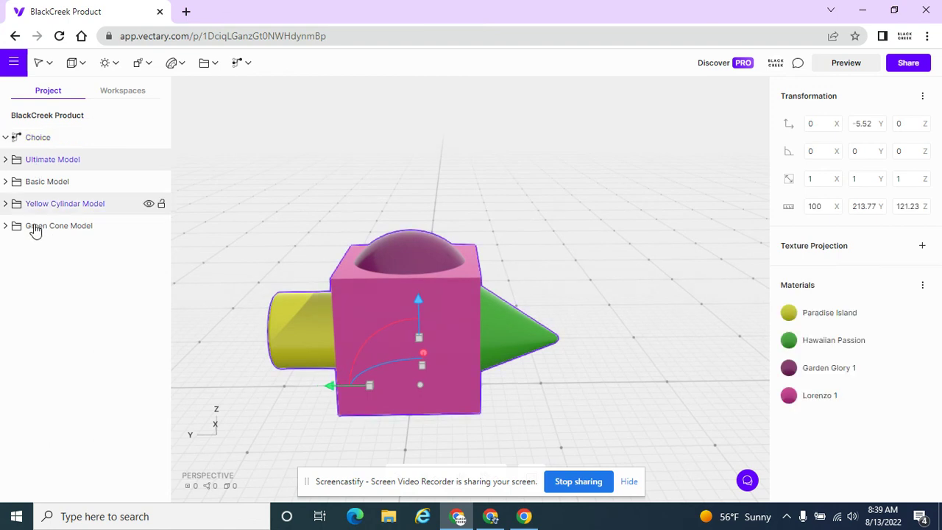
key(Escape)
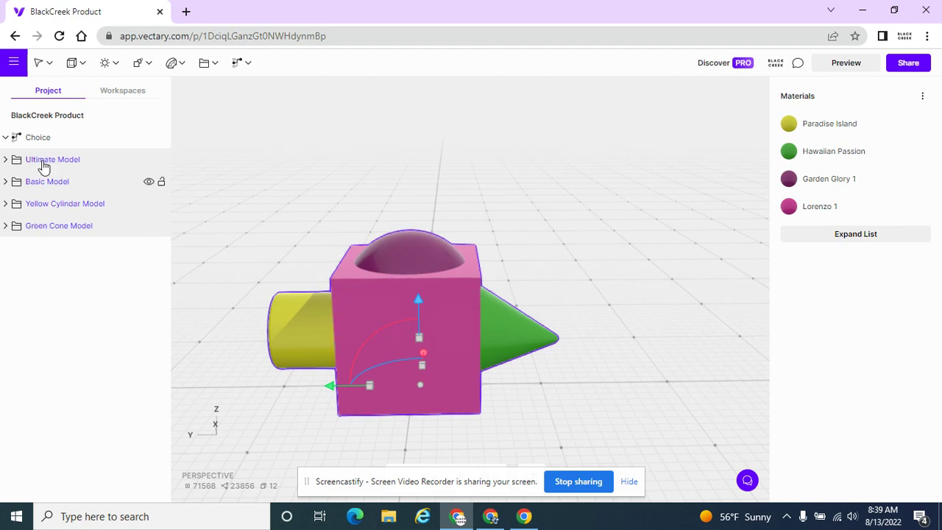
drag(38, 167, 85, 142)
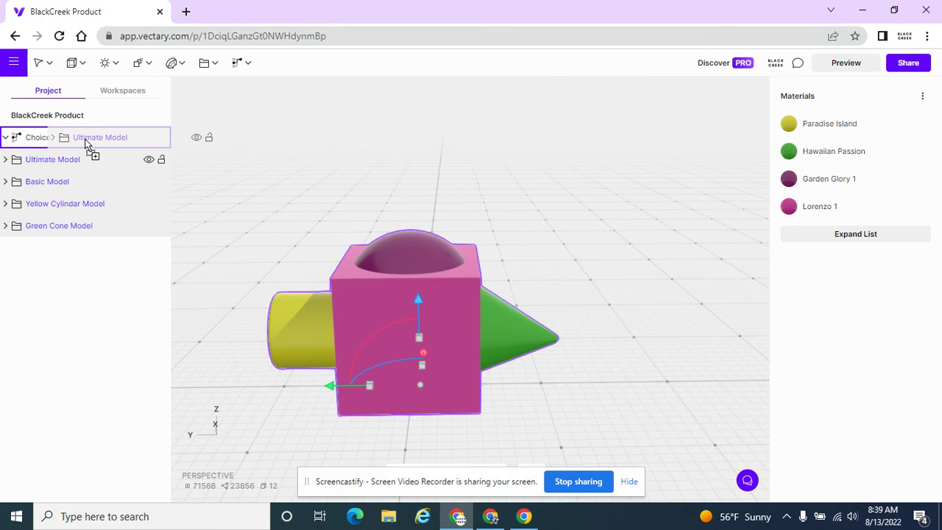
drag(84, 144, 86, 148)
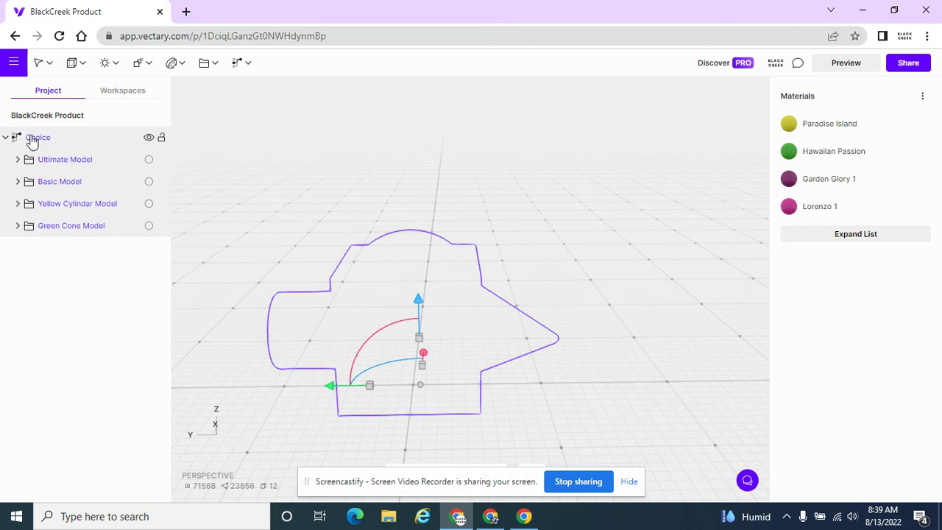
click(57, 139)
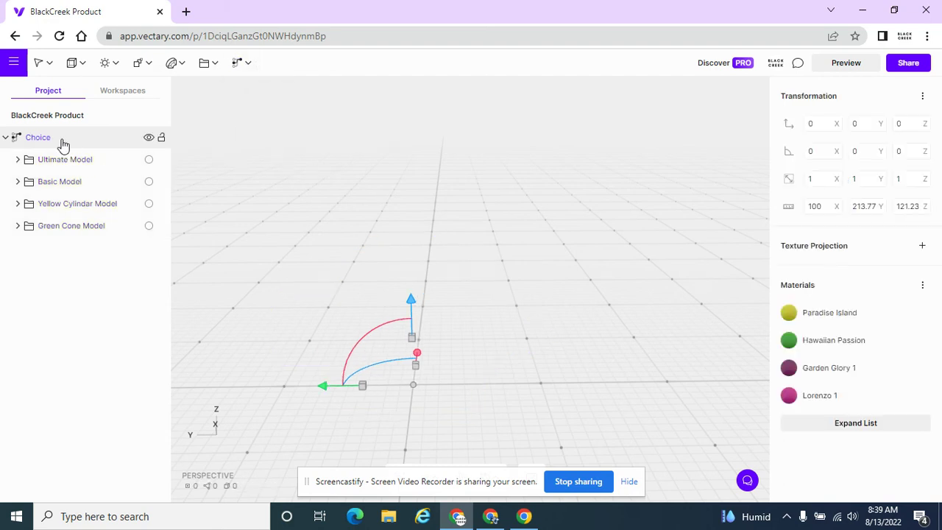
Step: Make Basic Model the active Choice variant so the pink box with bubble dome shows
click(204, 65)
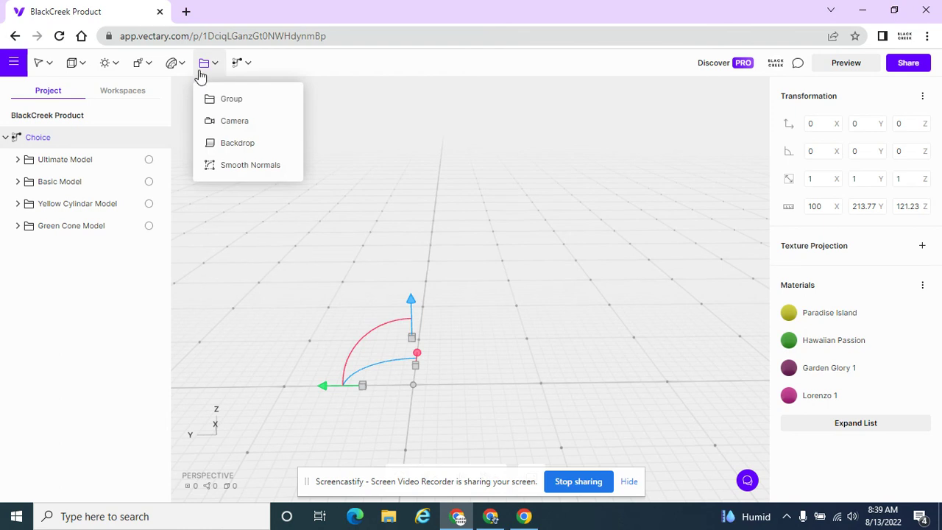
click(237, 65)
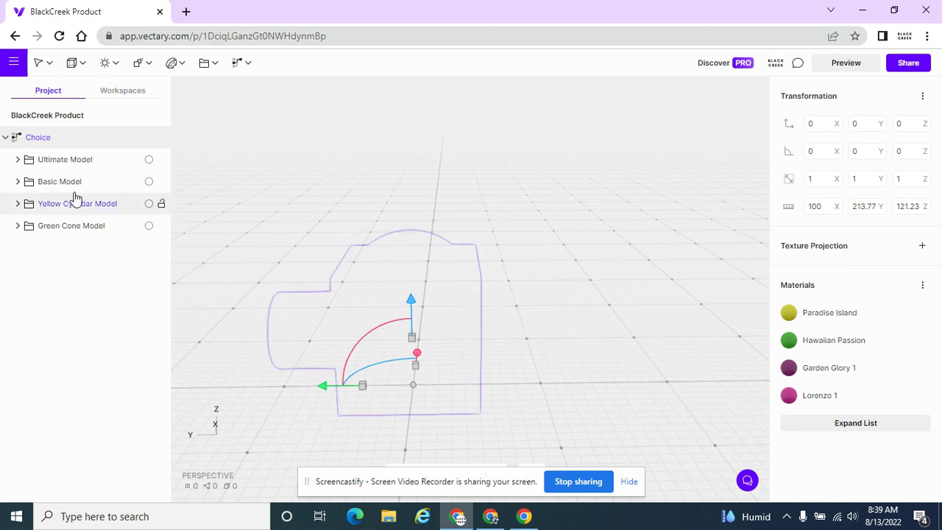
click(150, 182)
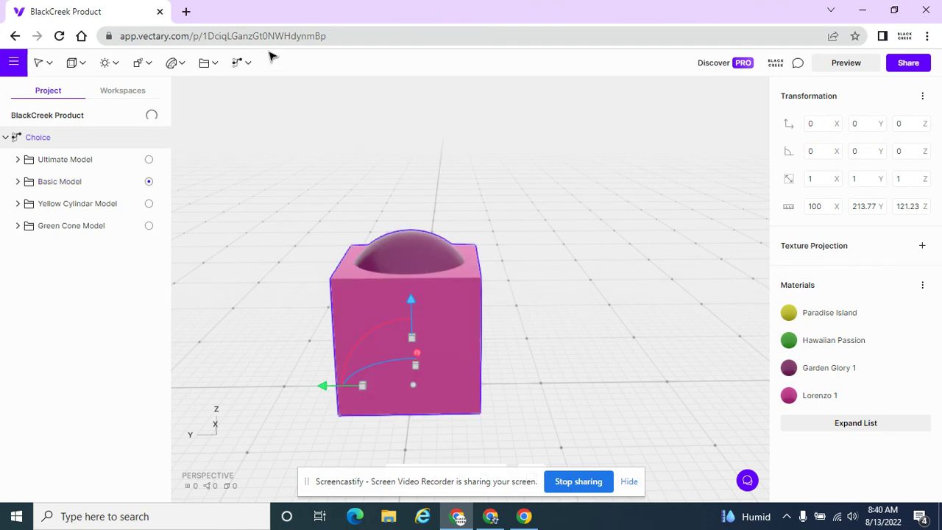
click(250, 65)
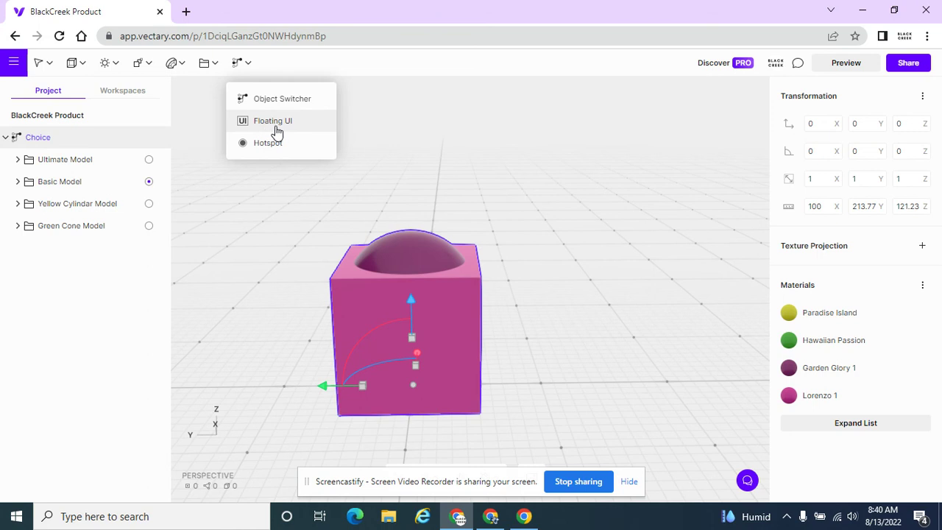
Step: Add a Floating UI with an Object Switcher Controller sourced from Choice
click(277, 127)
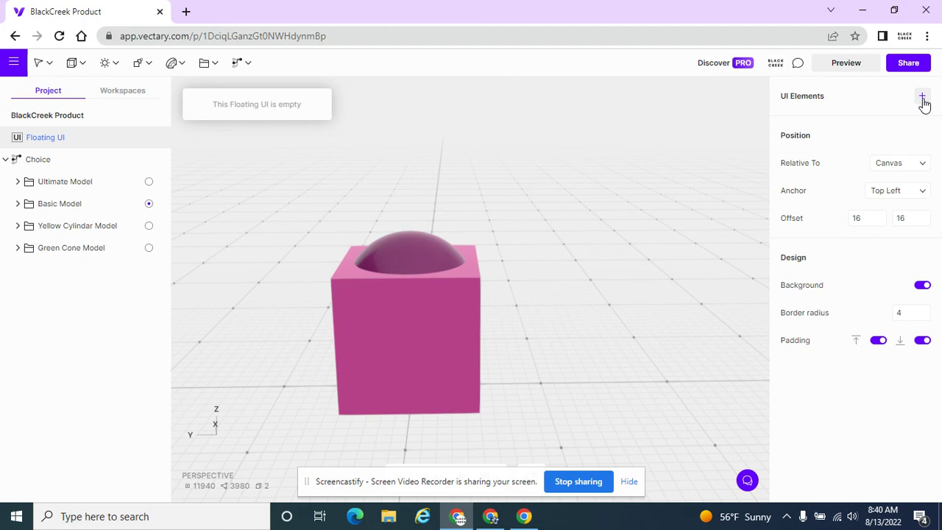
click(922, 99)
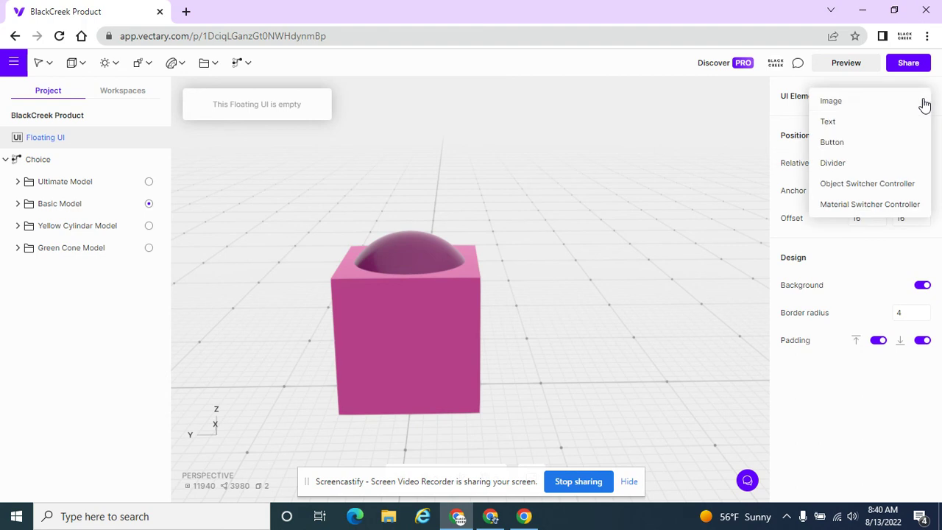
click(852, 185)
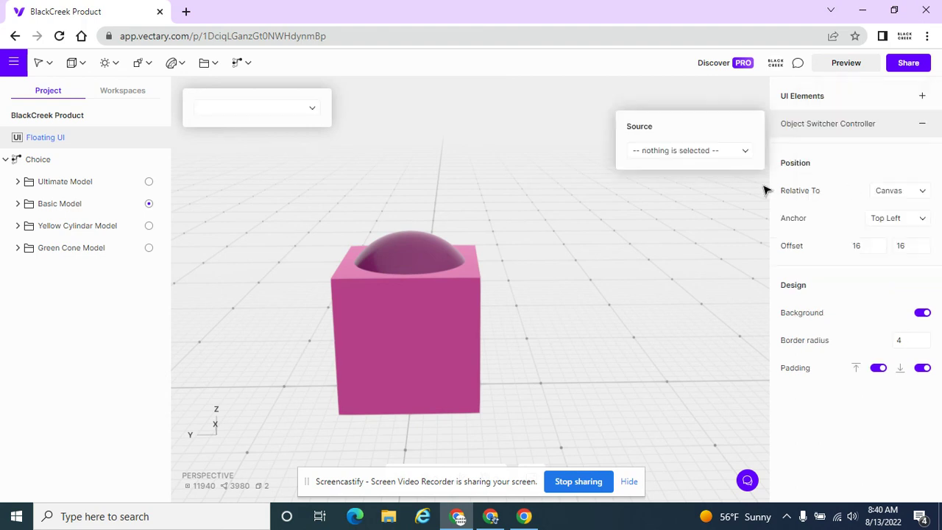
click(649, 156)
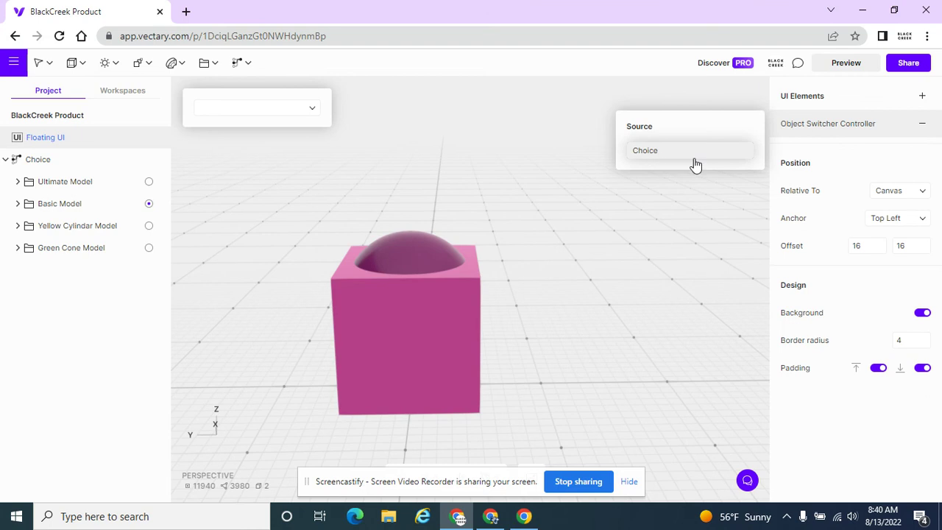
click(660, 157)
Step: Add an empty Text element to the Floating UI
click(286, 142)
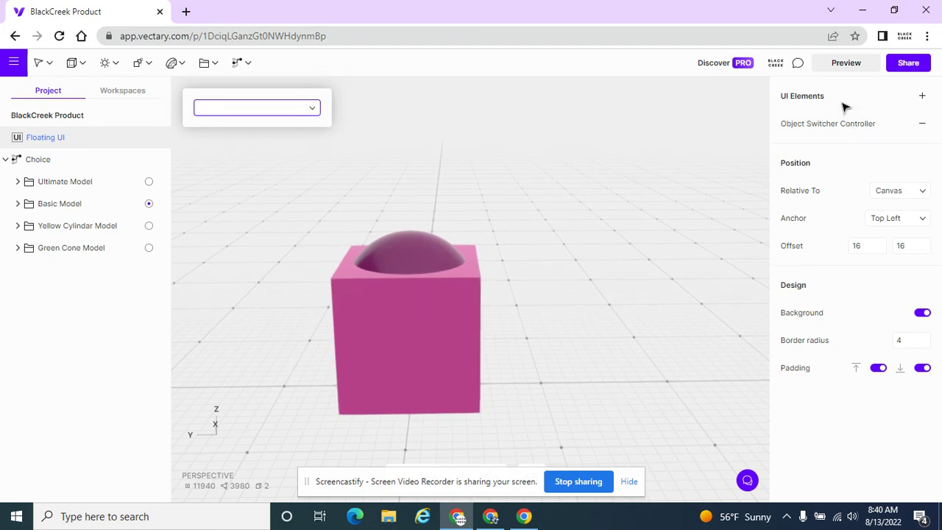
click(921, 100)
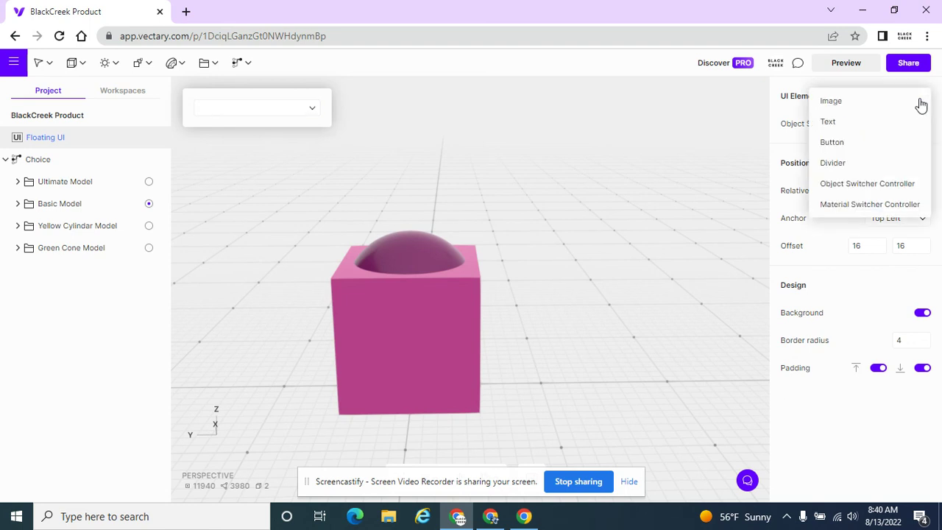
click(883, 127)
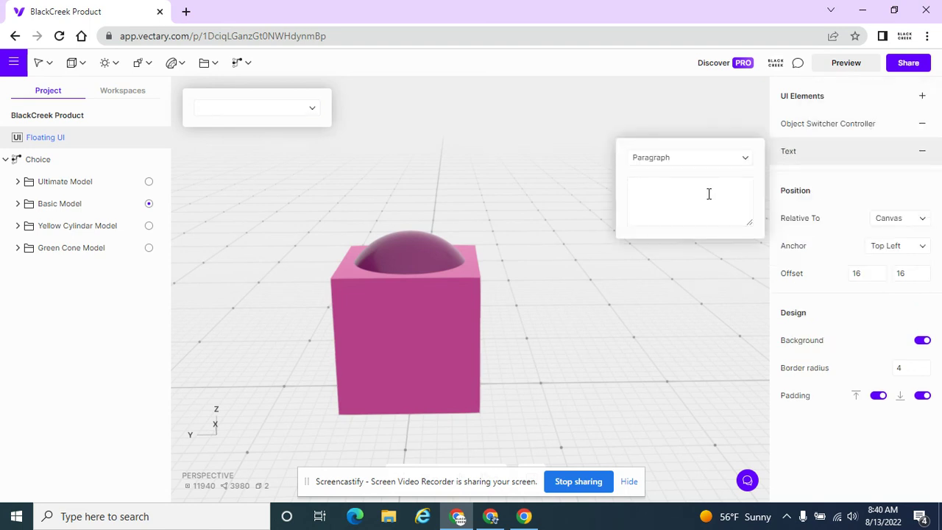
Step: Make the text a Subtitle reading 'Which option would you prefer?'
click(746, 159)
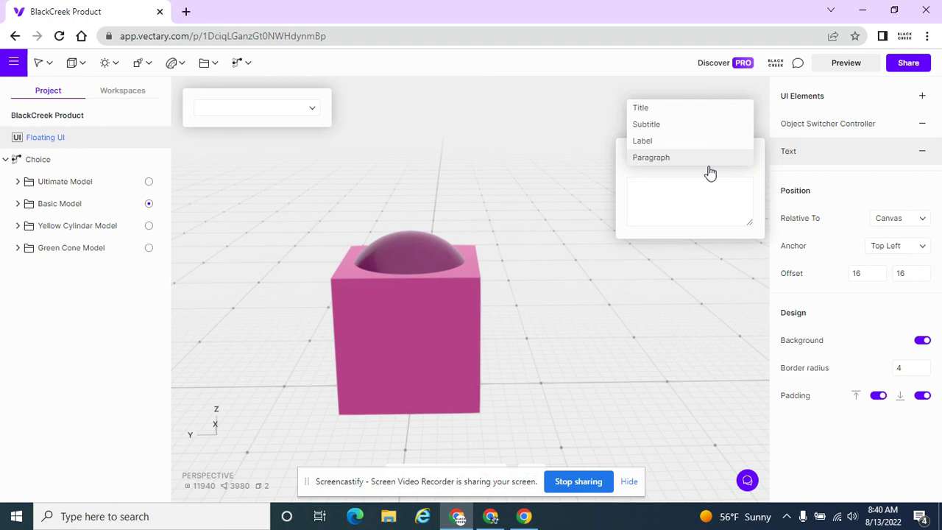
click(685, 128)
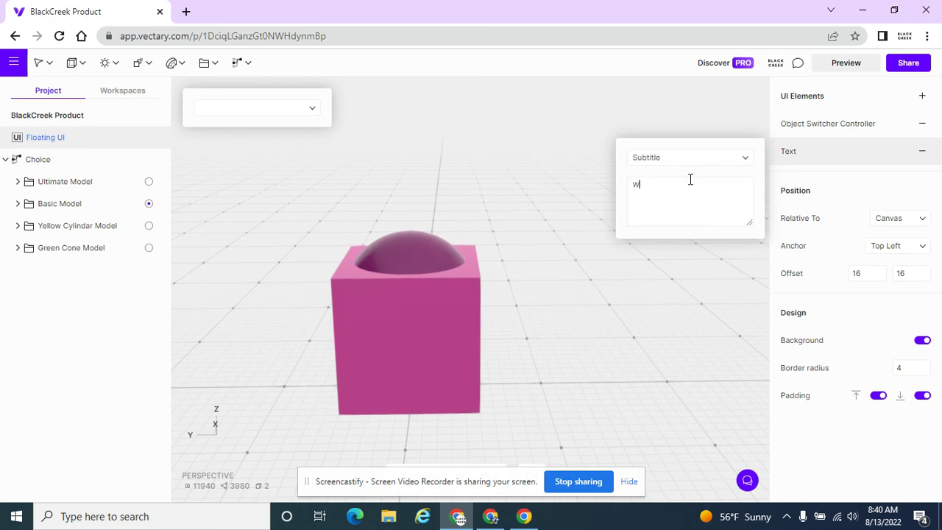
click(691, 179)
text(Which o)
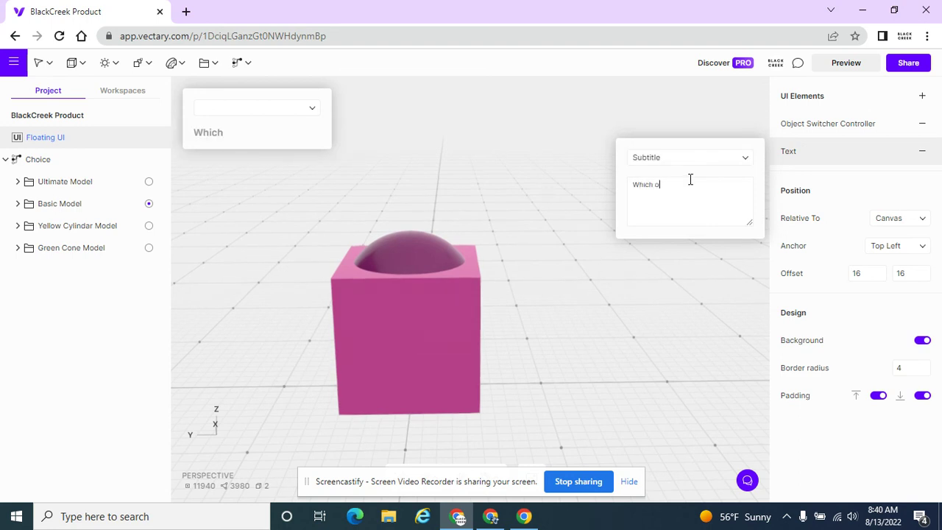
text(ption would you)
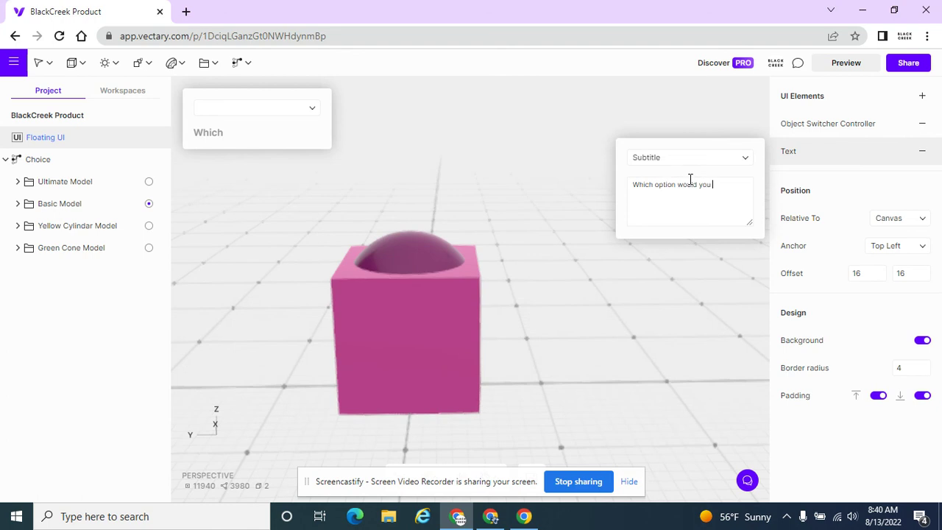
text( prefer?)
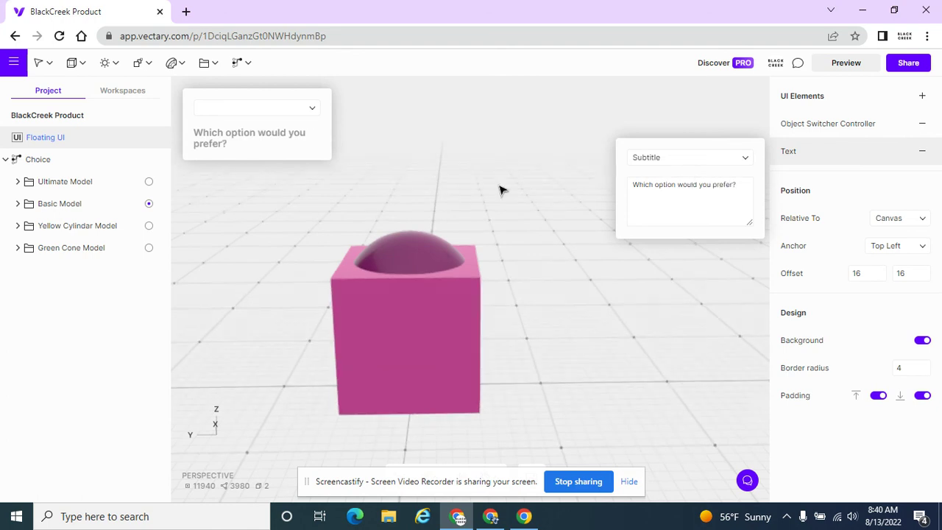
click(465, 190)
click(308, 117)
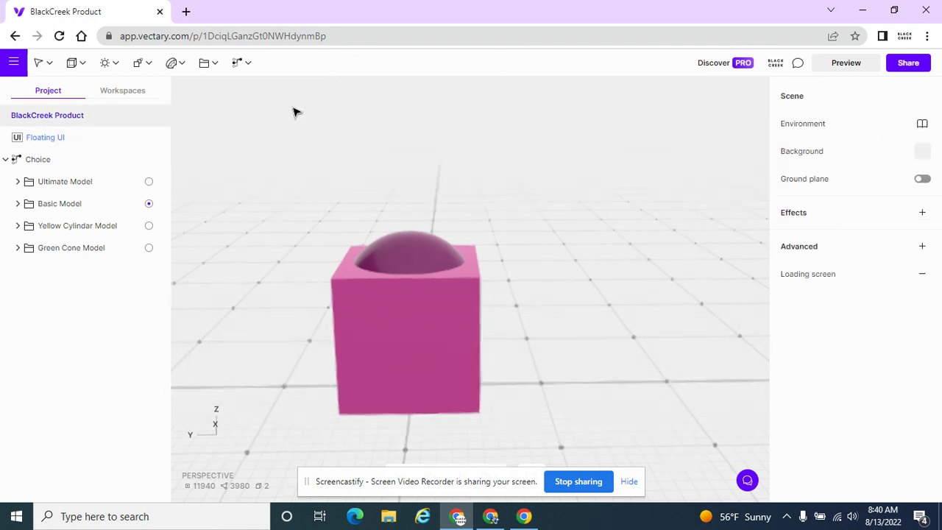
Step: Move the caption text above the Object Switcher Controller in UI Elements
click(68, 140)
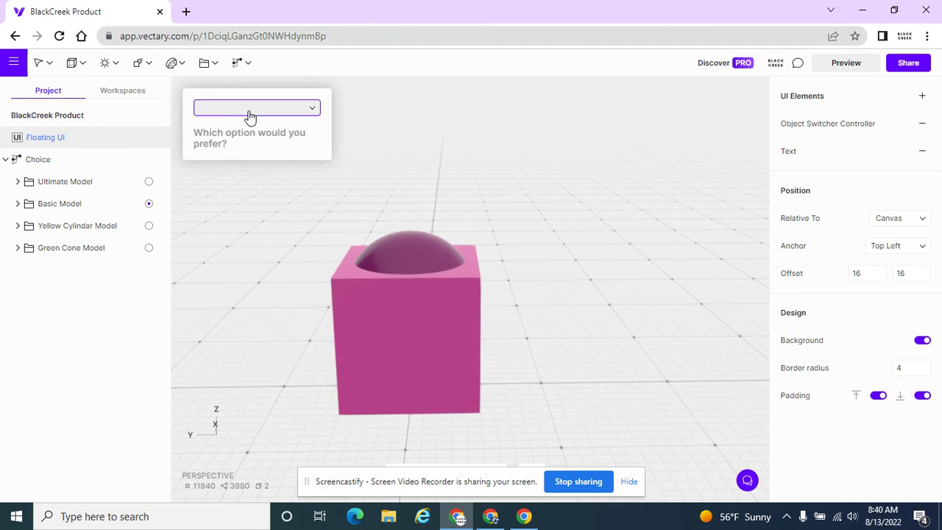
click(922, 97)
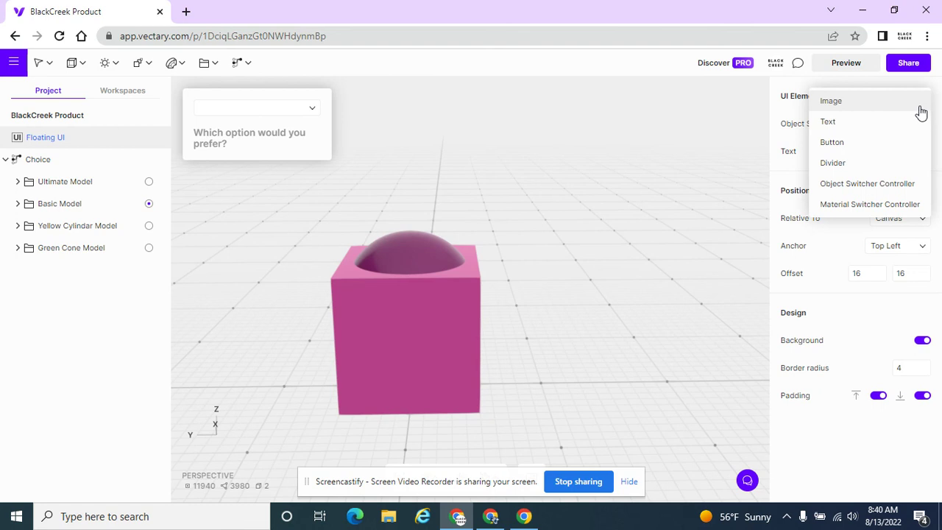
click(786, 155)
click(800, 99)
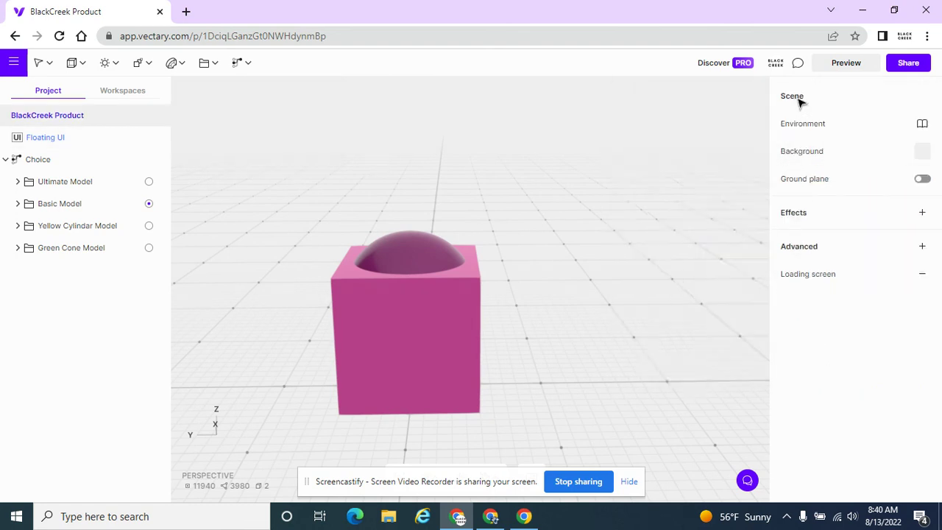
click(58, 141)
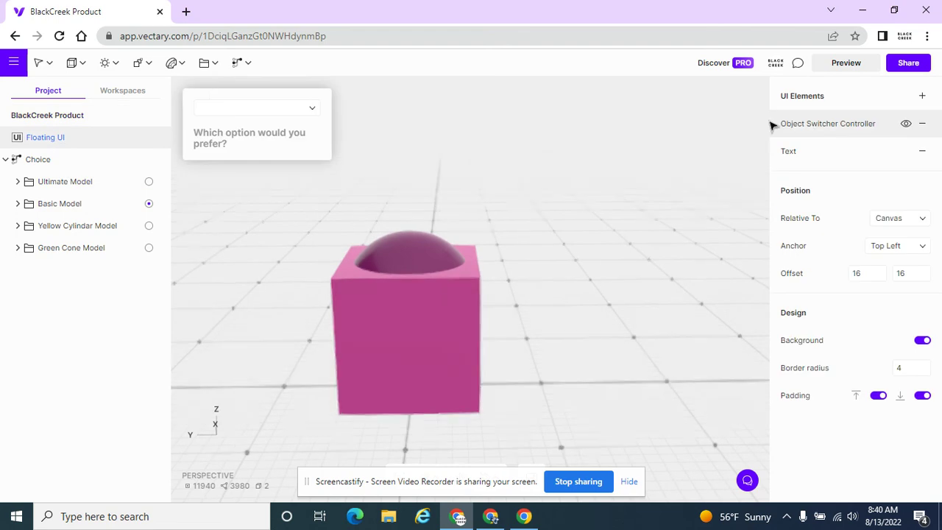
drag(843, 156, 846, 124)
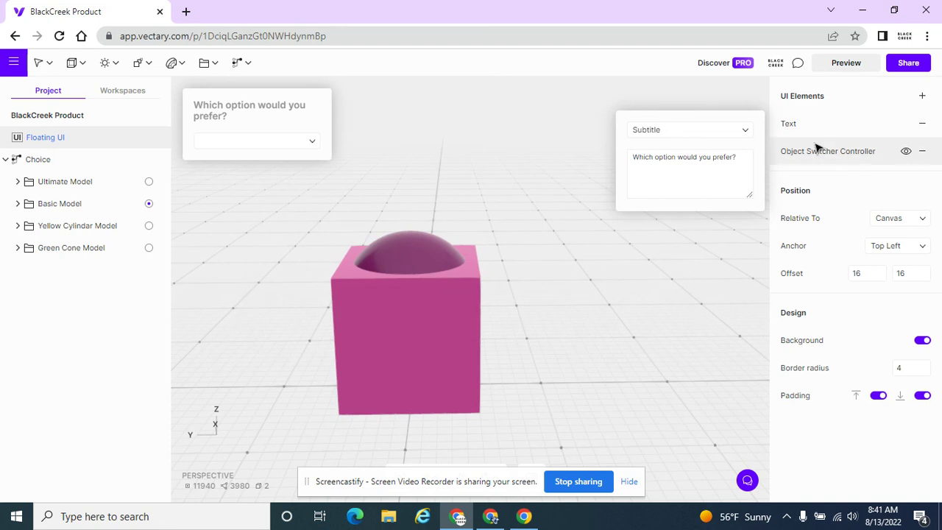
Step: Set the Object Switcher Controller's Source to the Choice switcher
click(852, 159)
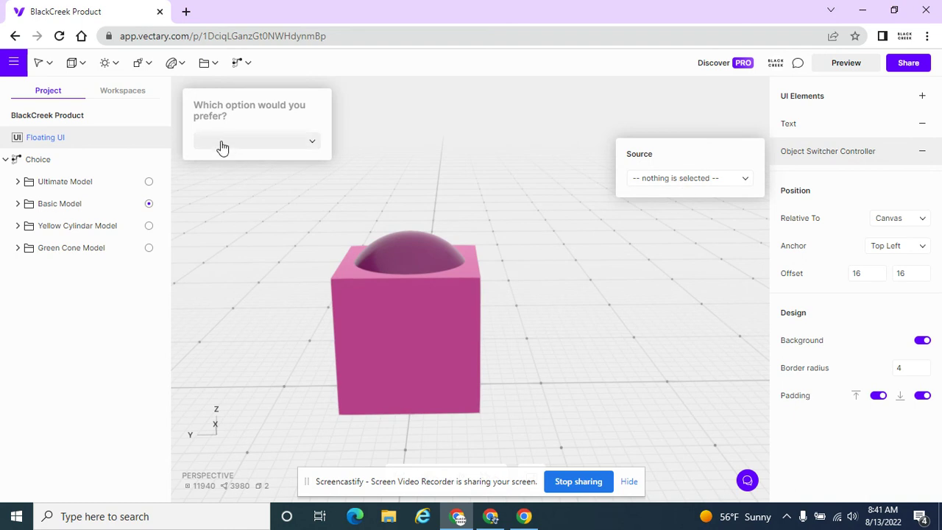
click(658, 179)
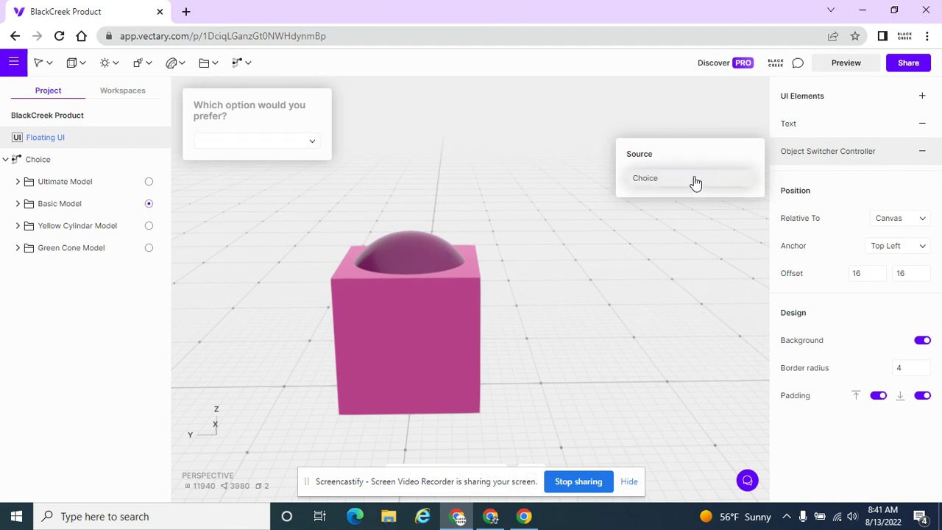
click(696, 183)
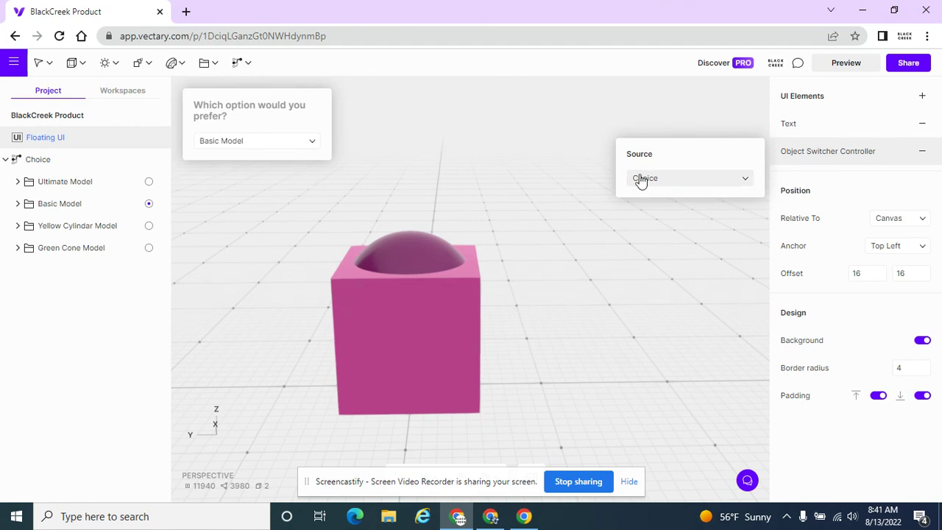
Step: Test the dropdown with Yellow Cylindar Model, Green Cone Model, then Ultimate Model
click(226, 147)
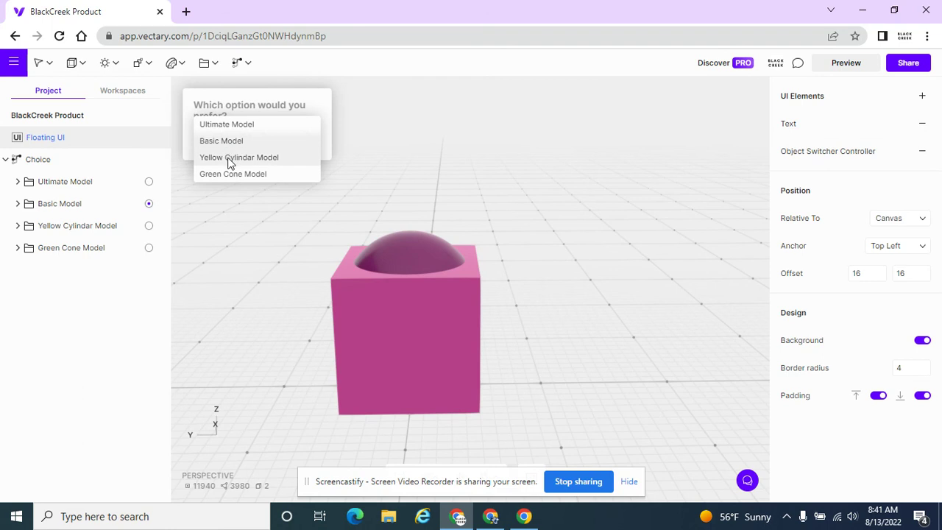
click(230, 158)
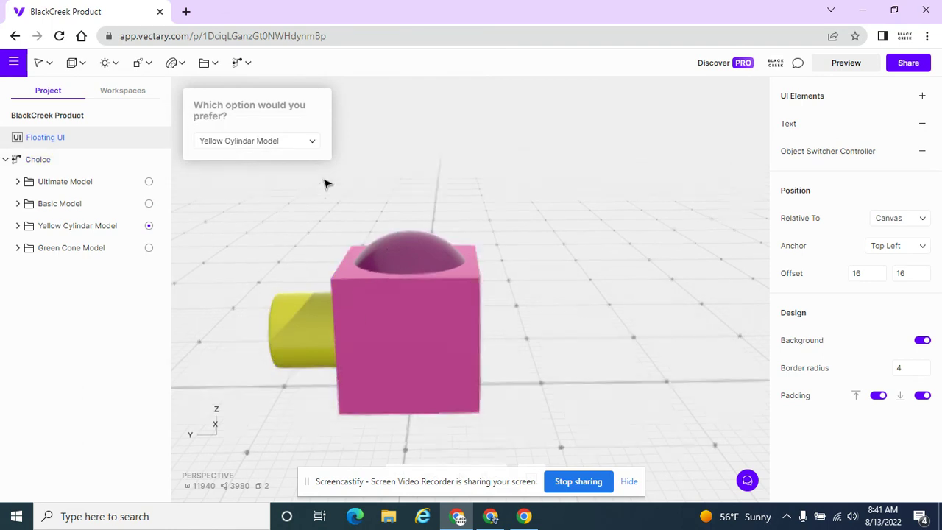
click(288, 147)
click(273, 158)
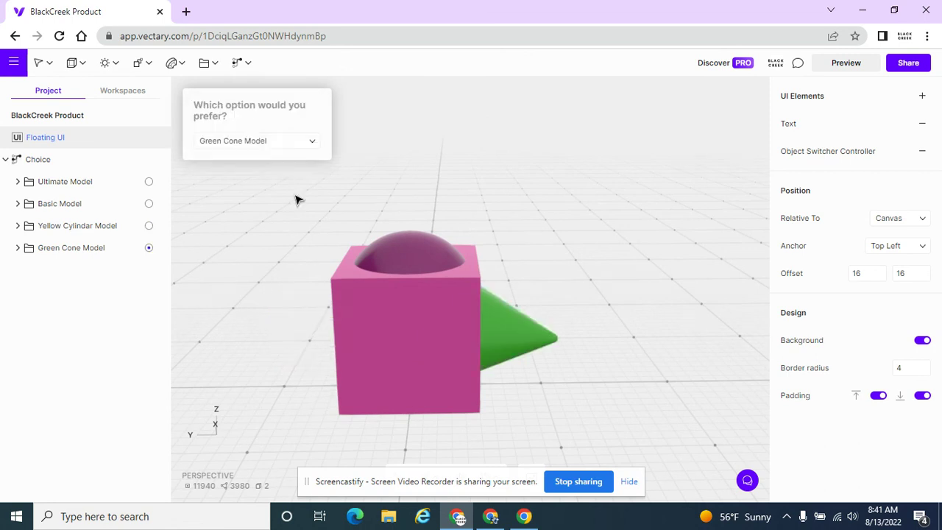
click(276, 141)
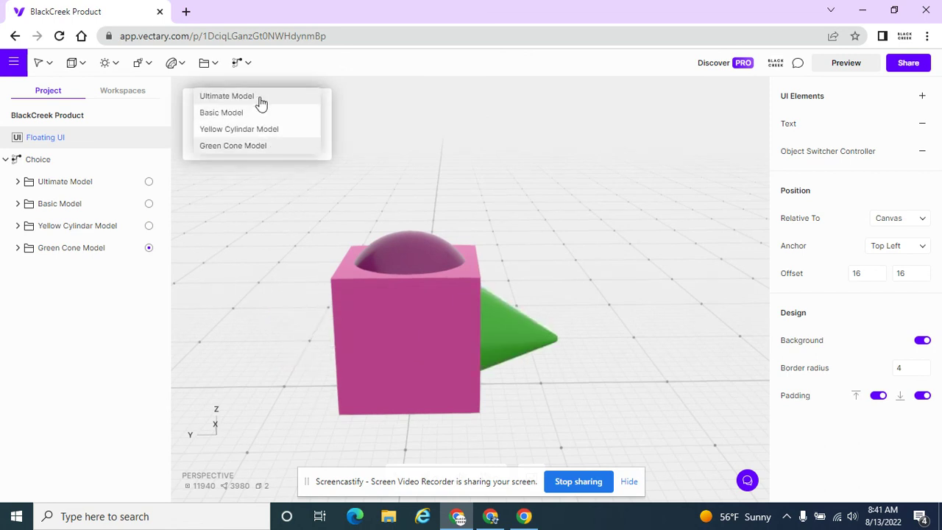
click(259, 103)
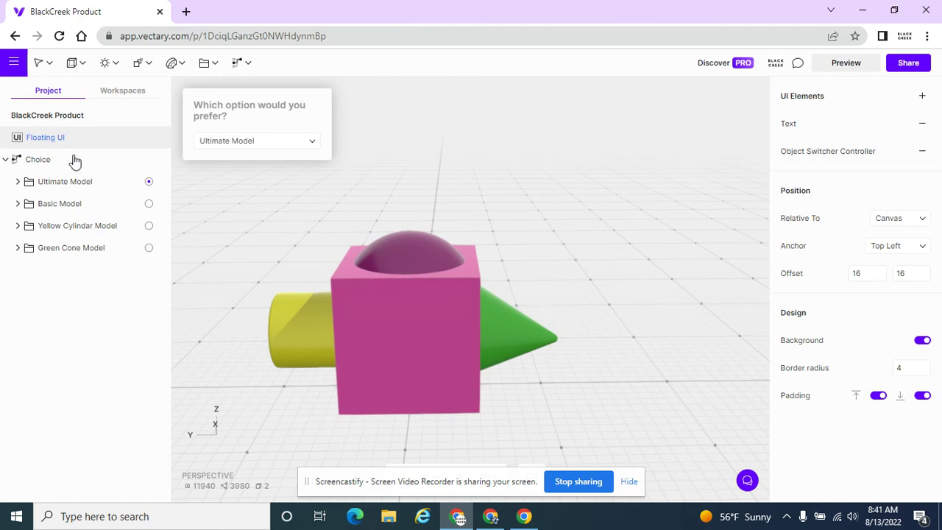
Step: Drag Ultimate Model below Green Cone Model in the Choice group
click(64, 184)
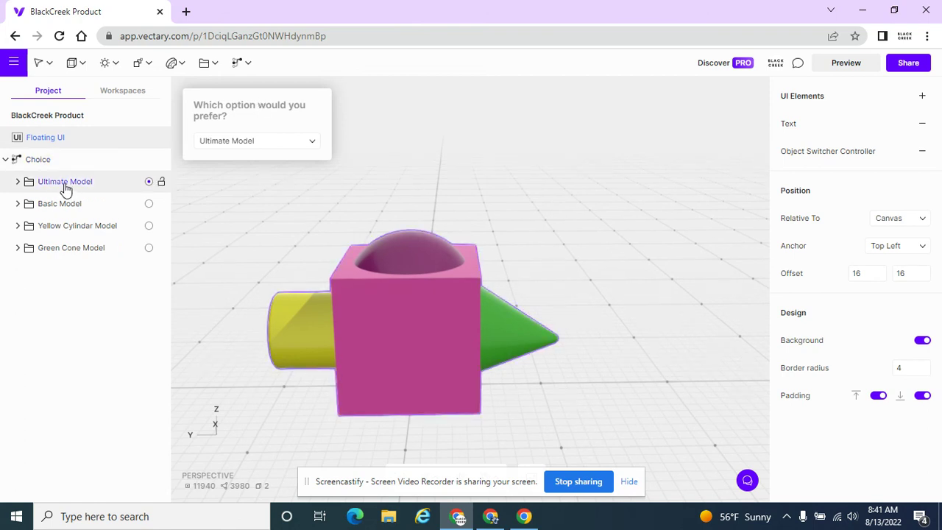
click(61, 190)
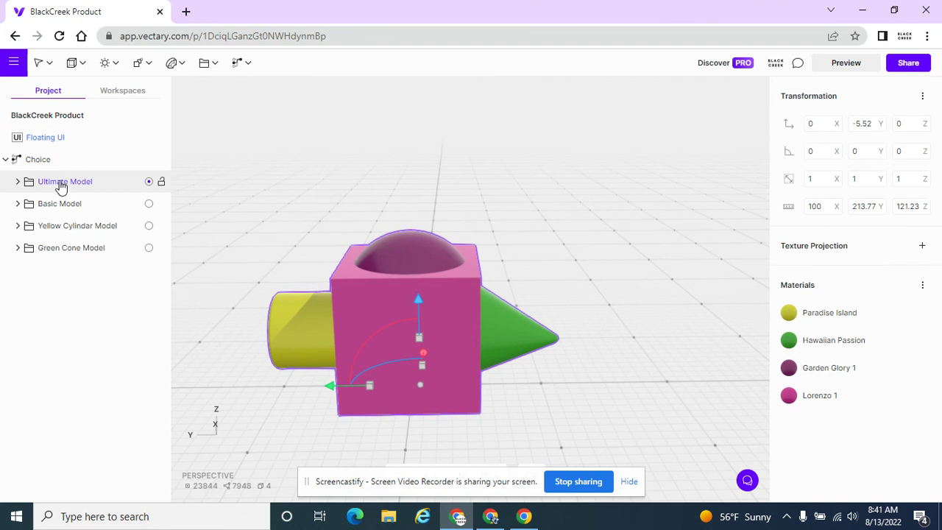
drag(62, 187, 57, 267)
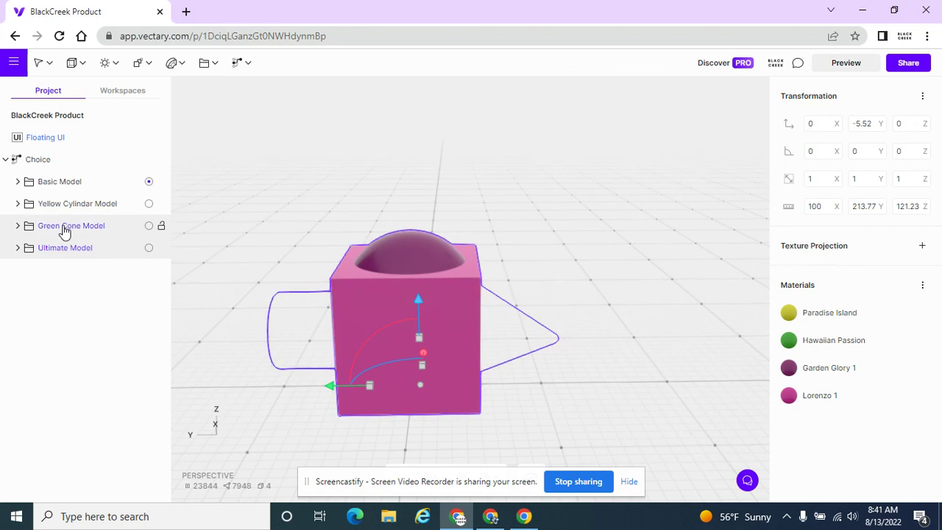
click(56, 250)
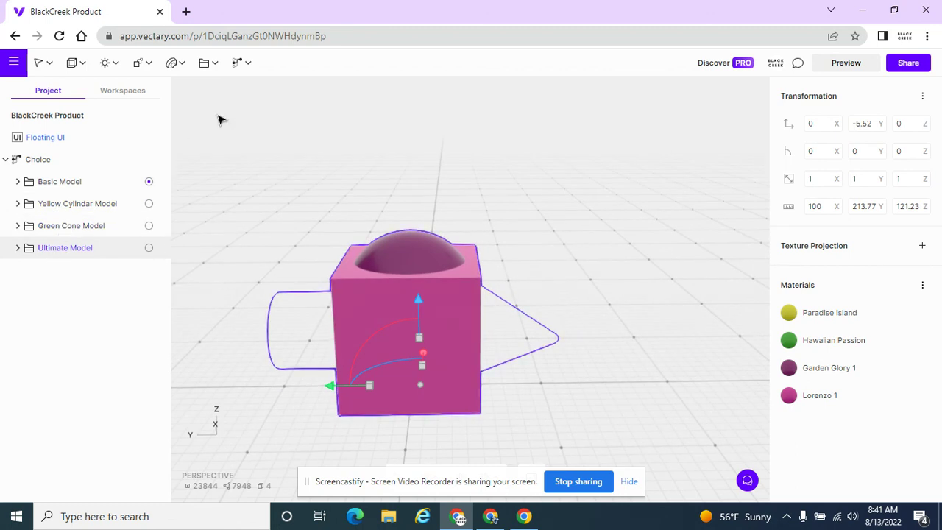
Step: Check the Floating UI dropdown lists Basic Model first and Ultimate Model last, then deselect
click(90, 140)
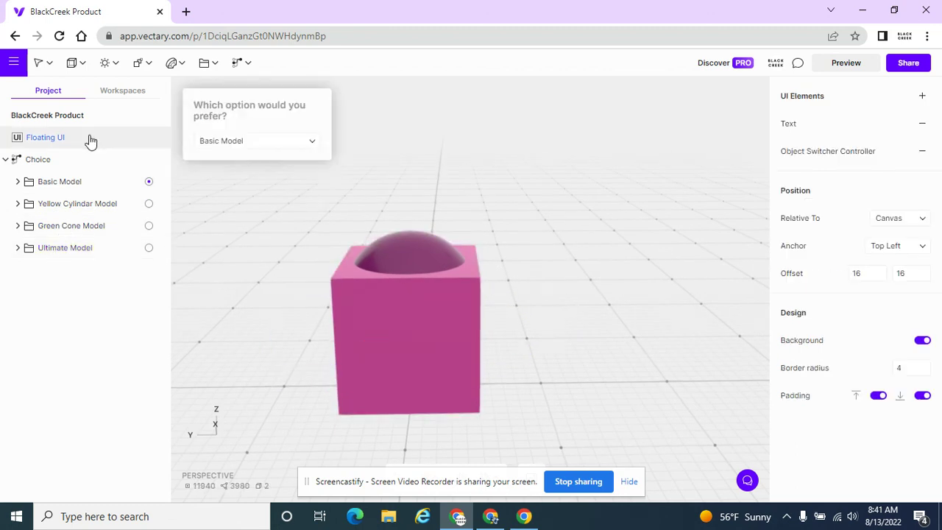
click(218, 140)
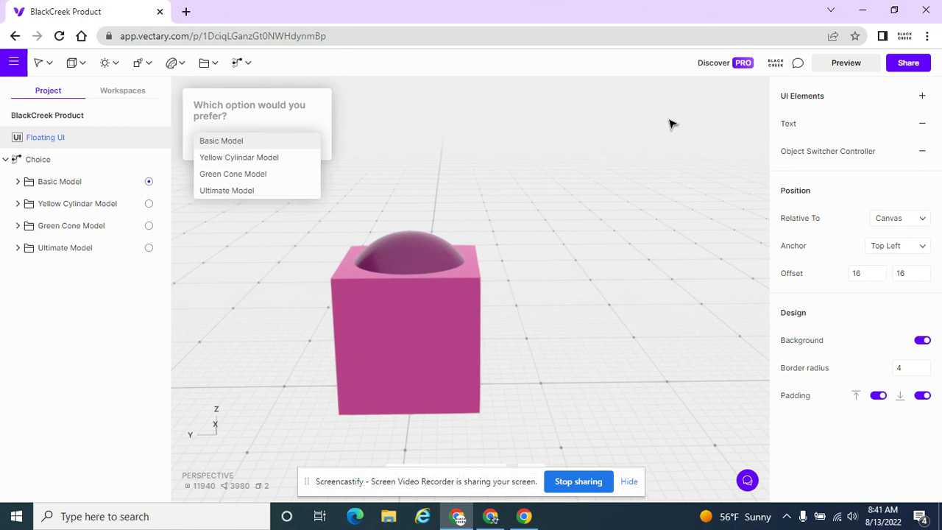
click(705, 109)
Step: In Preview, orbit the product and cycle the dropdown through Yellow Cylindar, Green Cone, and Ultimate Model
click(852, 67)
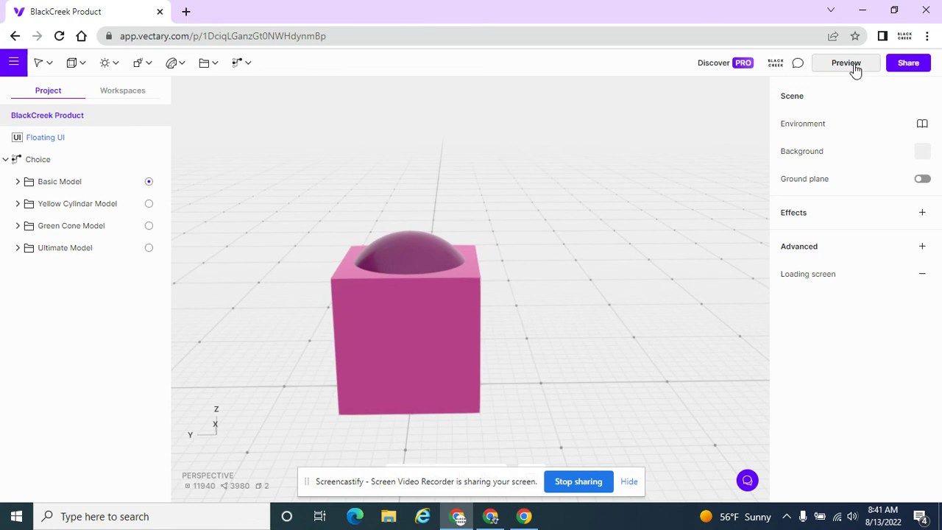
drag(523, 353, 621, 6)
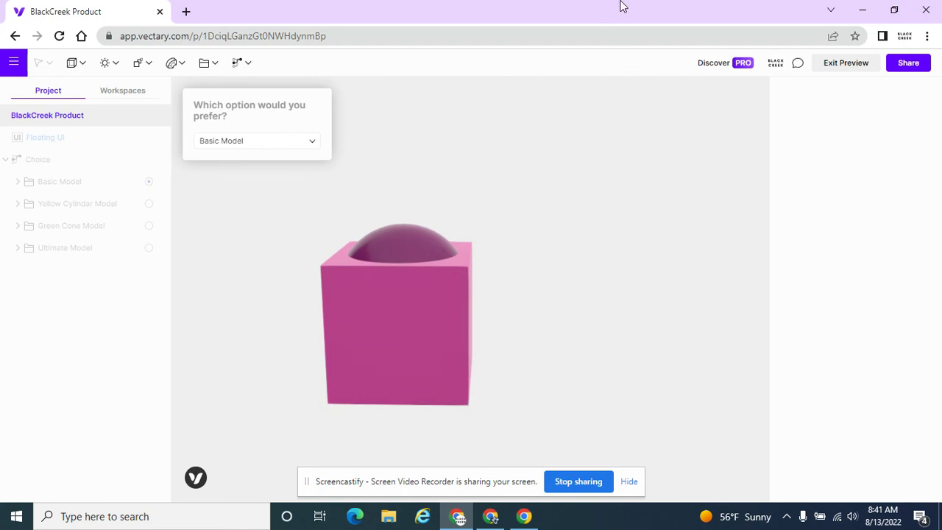
click(263, 146)
click(263, 159)
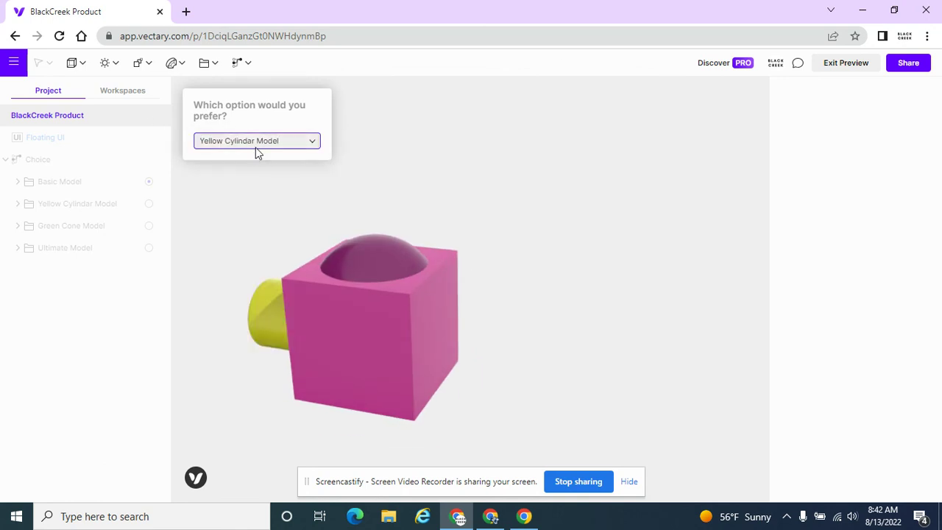
click(256, 147)
click(258, 159)
click(259, 145)
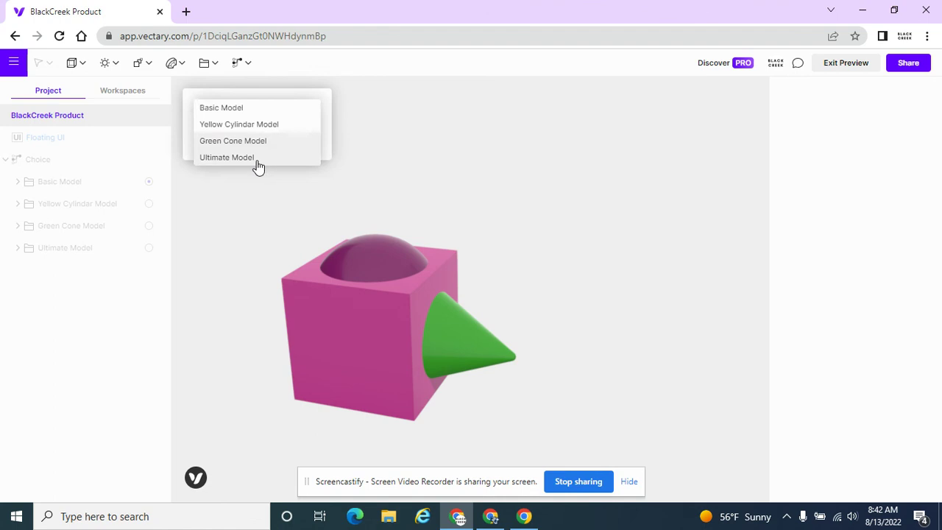
click(257, 164)
drag(446, 240, 476, 217)
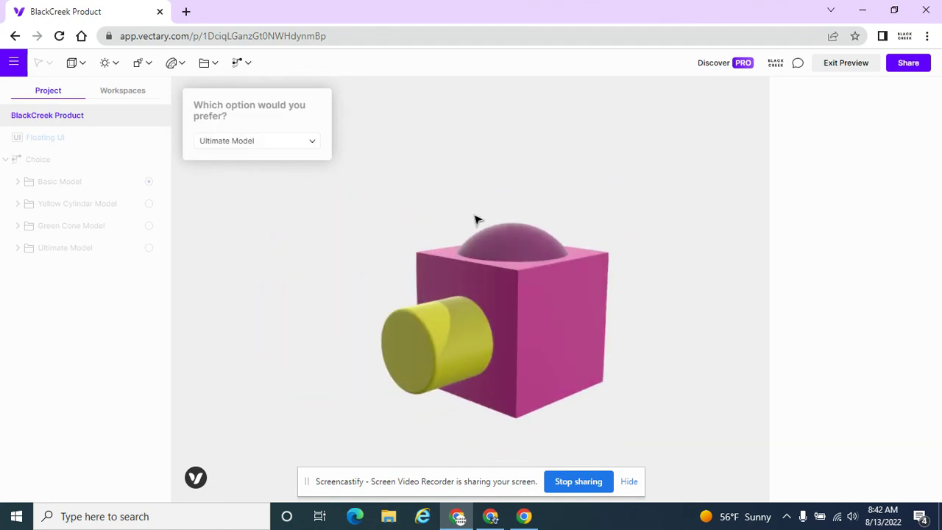